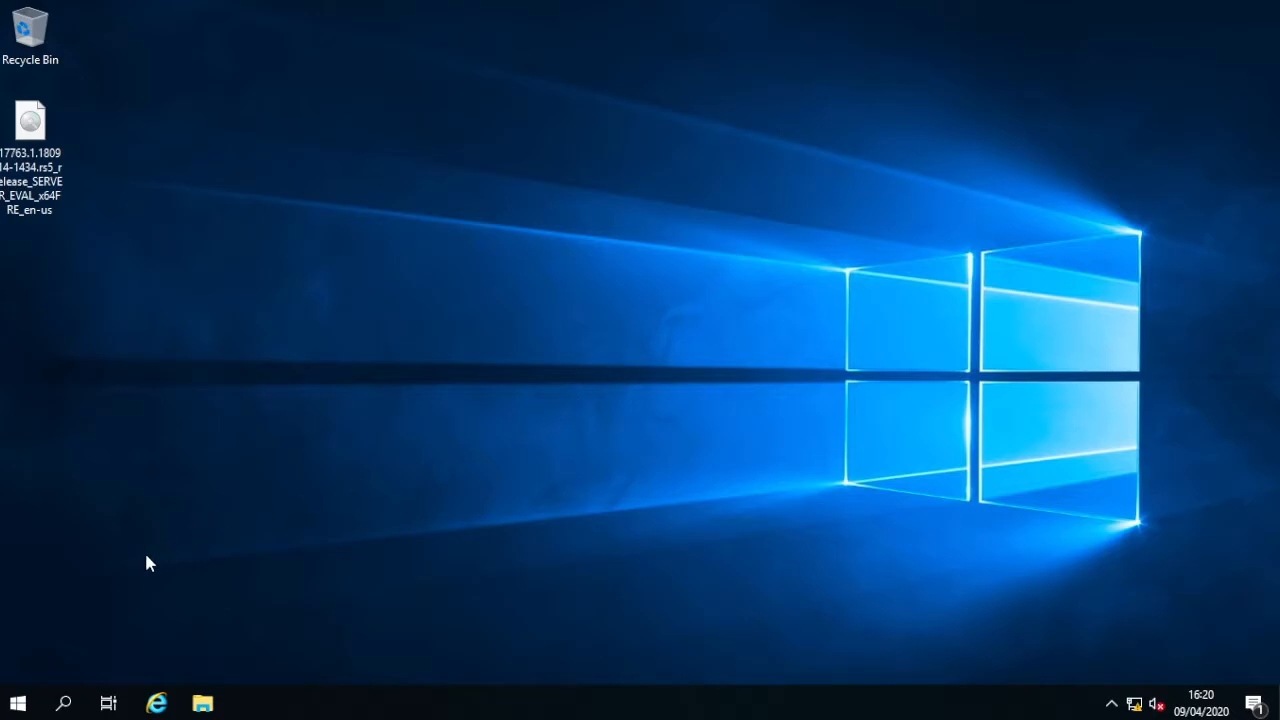
Open Server Manager in a maximized window and start the Add Roles and Features Wizard
left_click(18, 703)
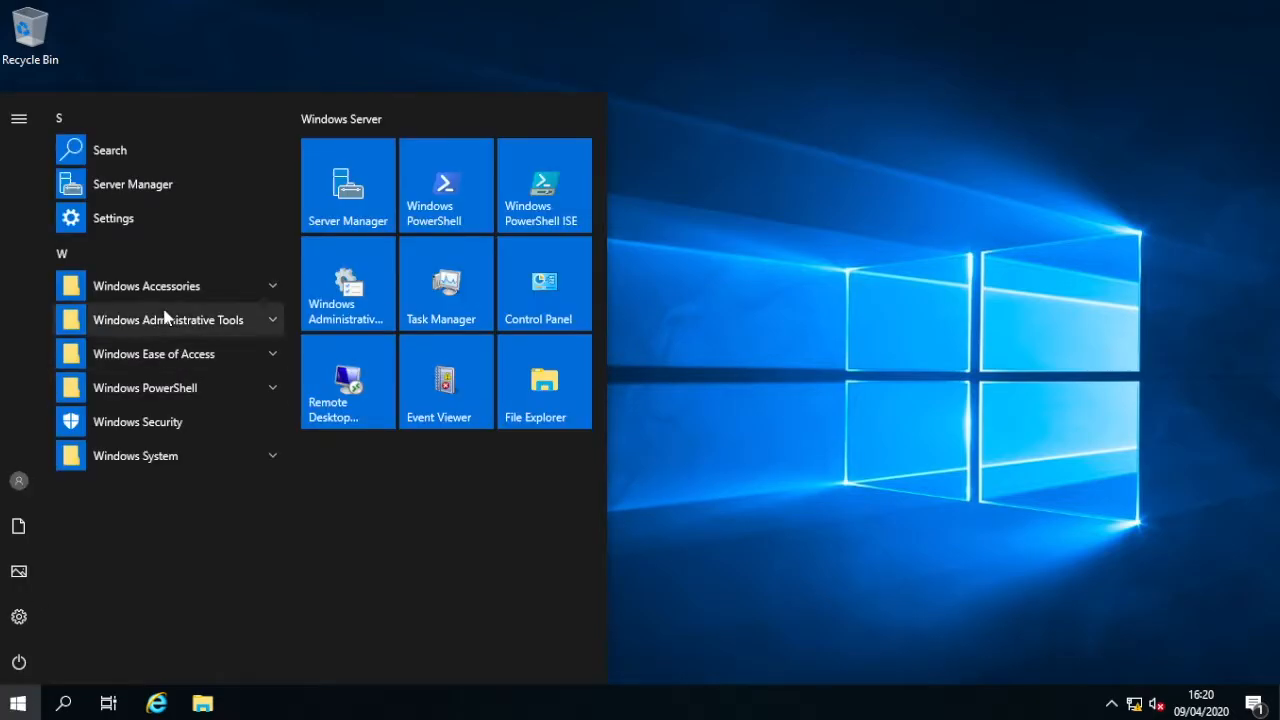
left_click(160, 190)
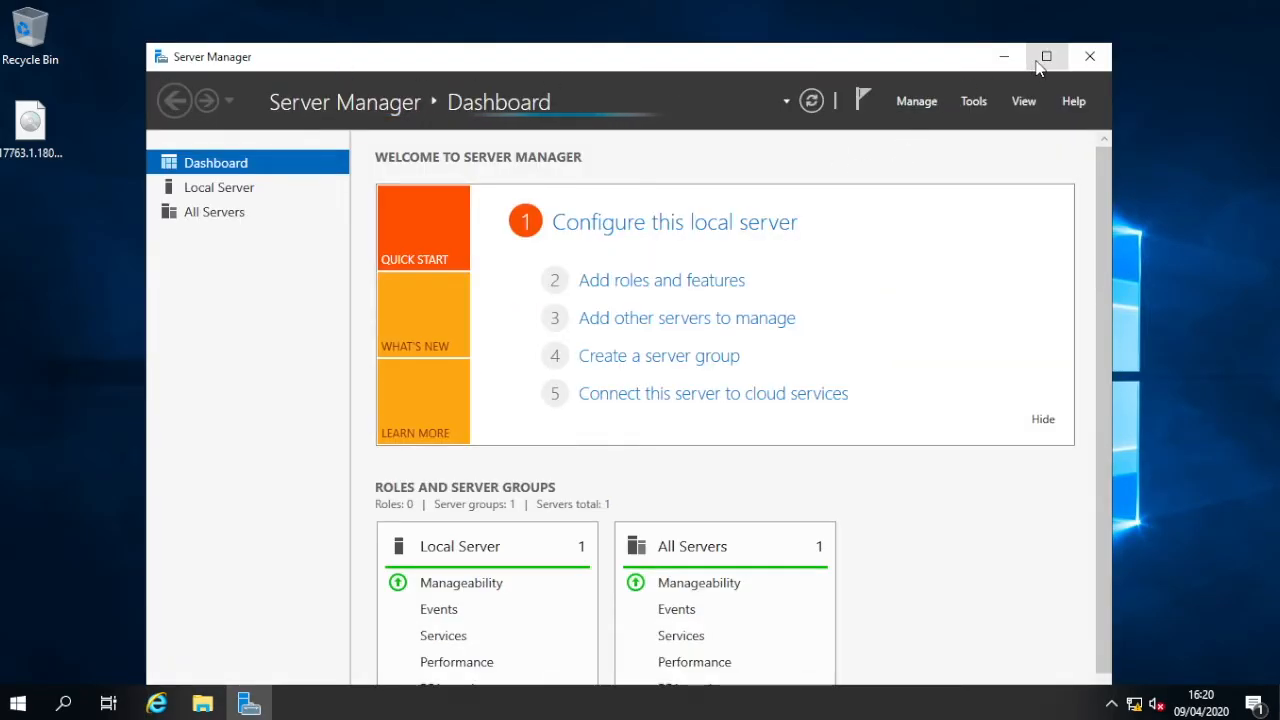
left_click(1045, 54)
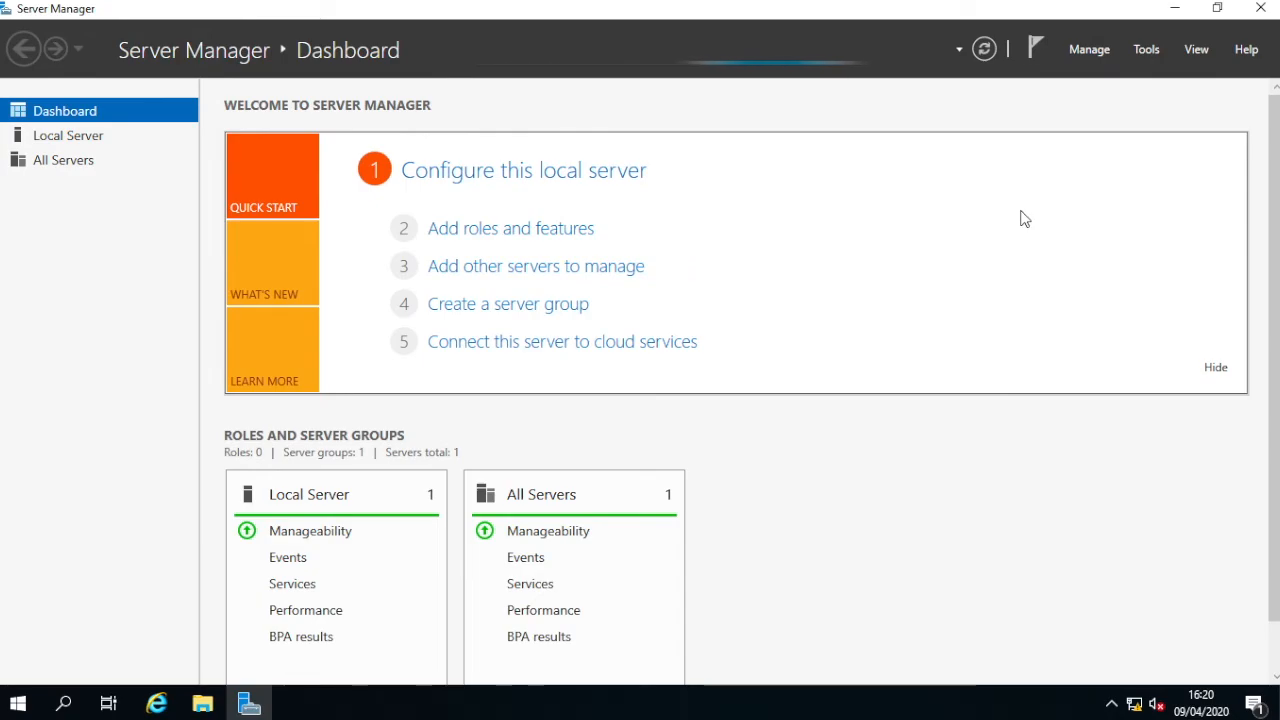
left_click(1088, 60)
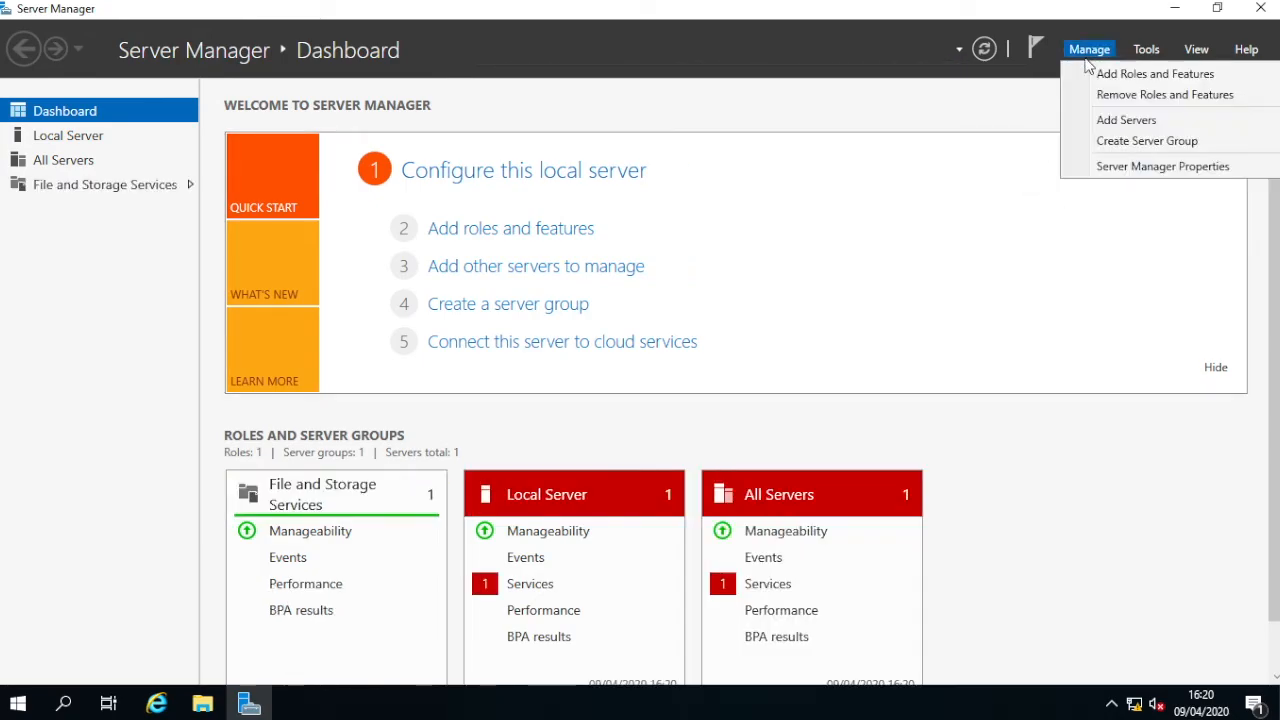
left_click(1090, 74)
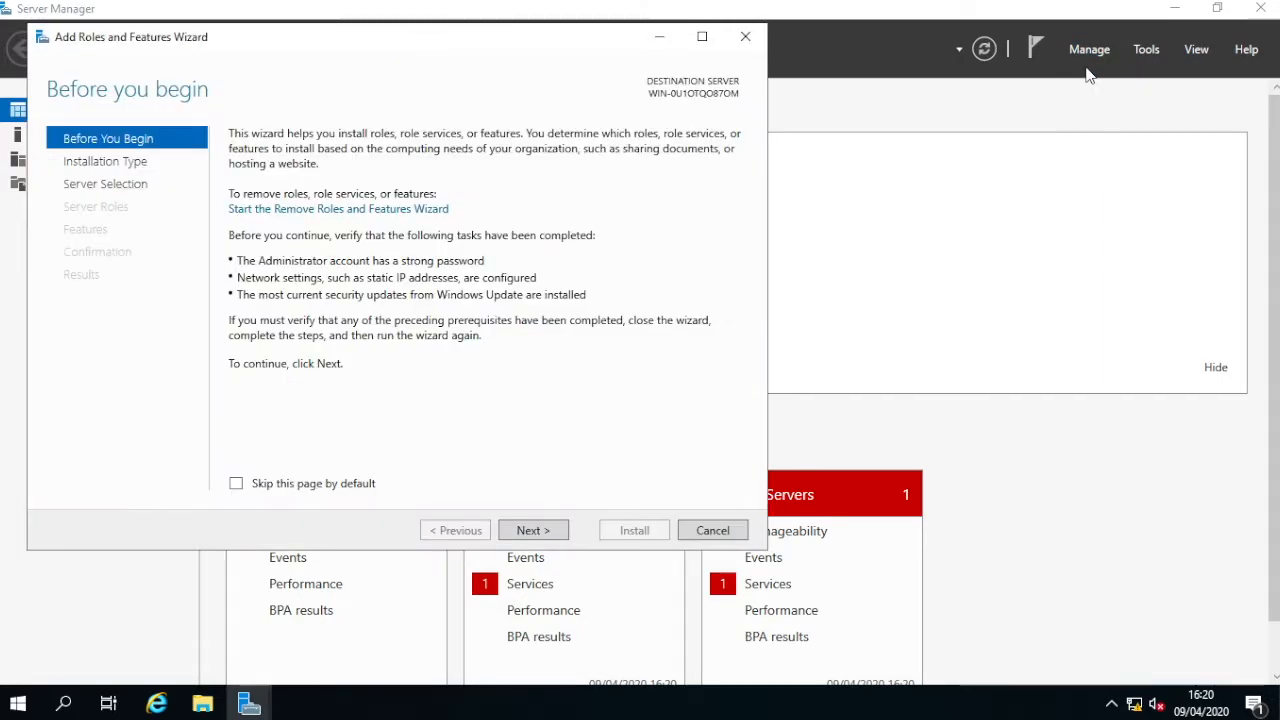
Choose a role-based or feature-based installation on the Windows Server 2019 machine from the server pool
left_click(550, 538)
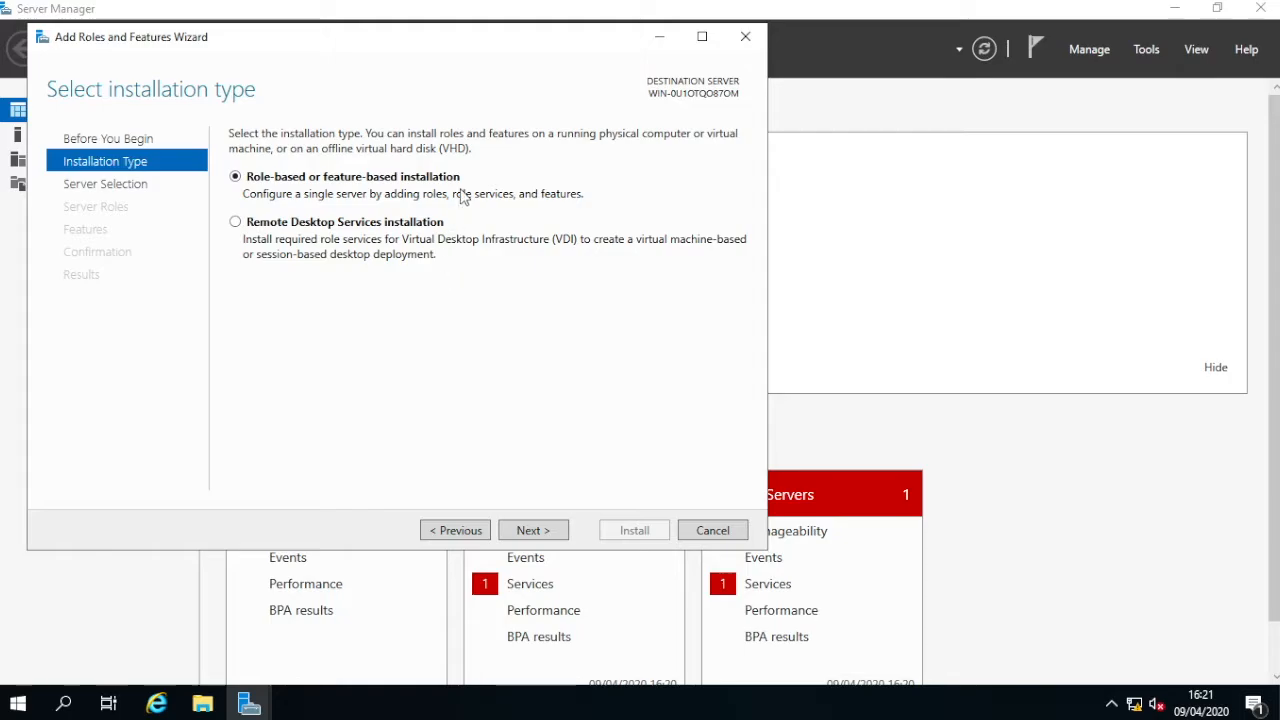
left_click(544, 539)
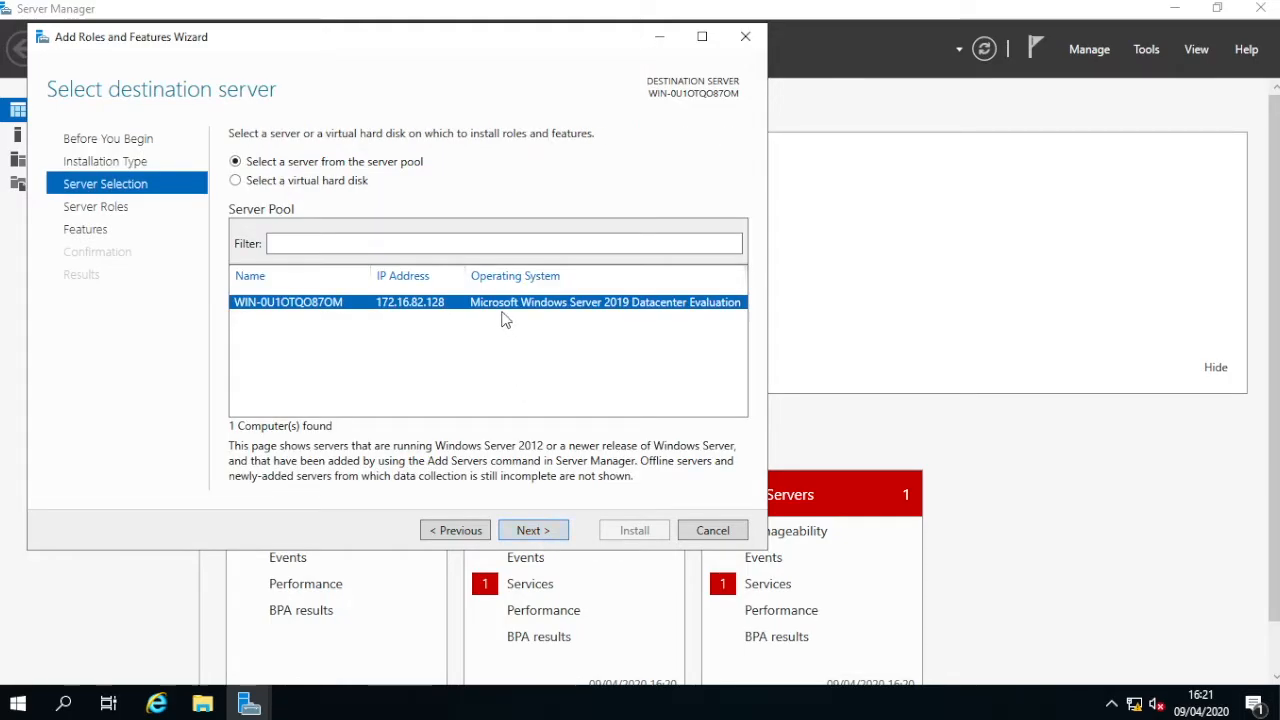
left_click(527, 527)
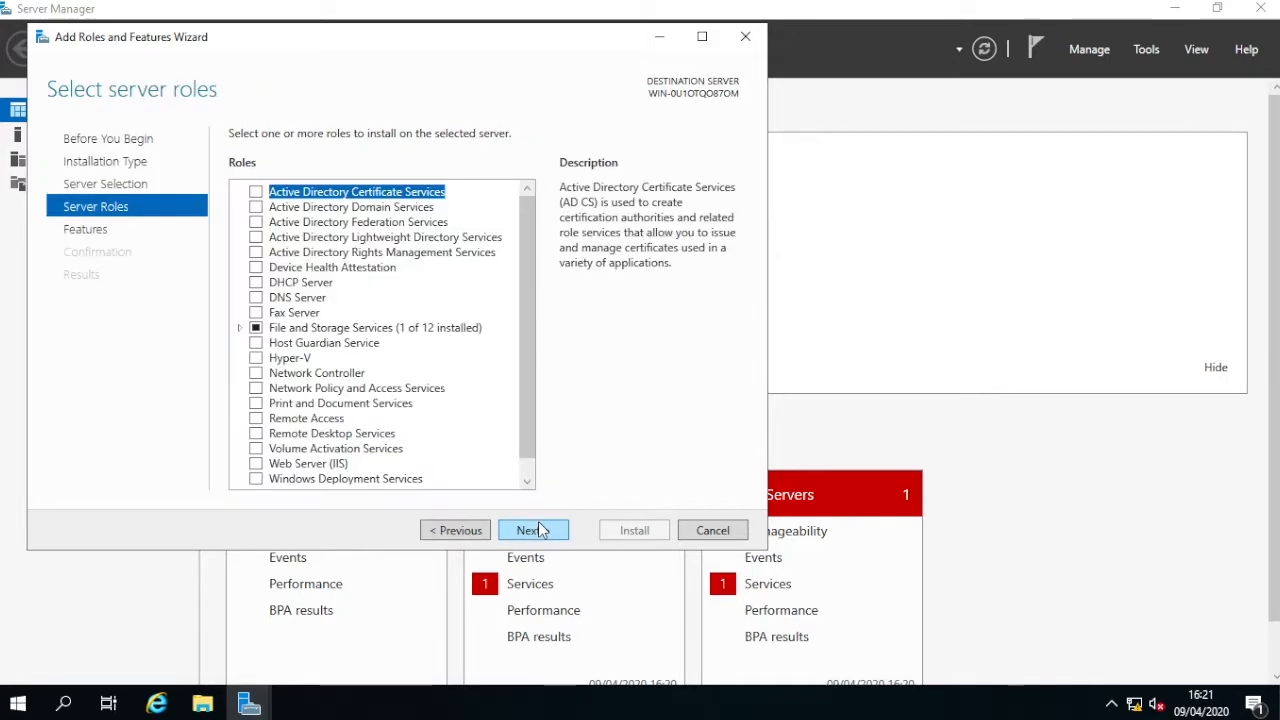
Select the Windows Deployment Services role together with its required management tools
left_click_drag(527, 260, 530, 322)
left_click(262, 464)
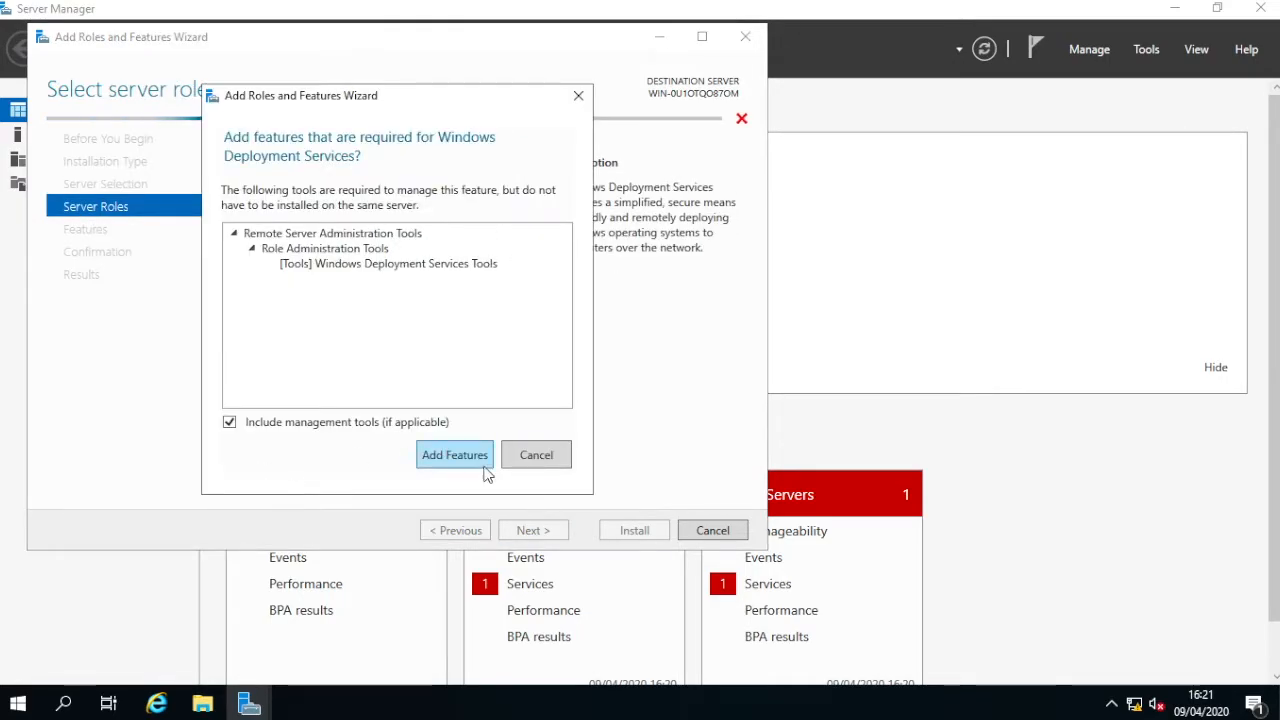
left_click(472, 465)
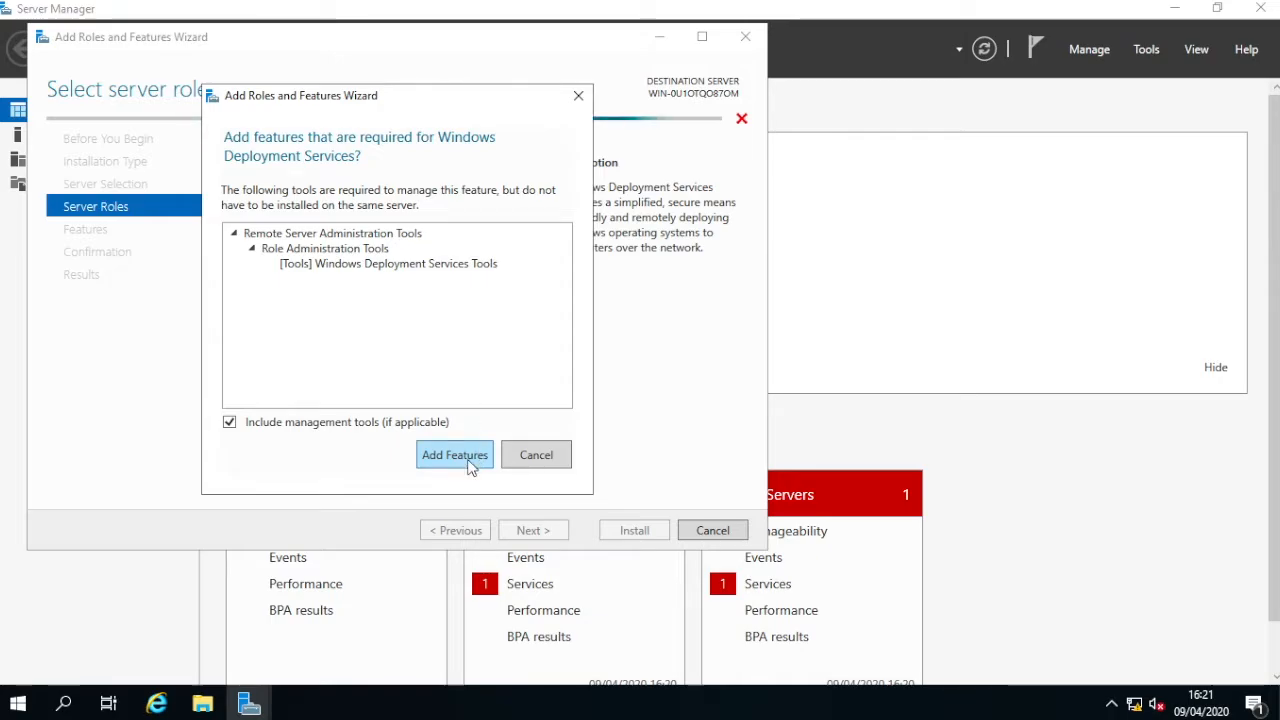
left_click(538, 531)
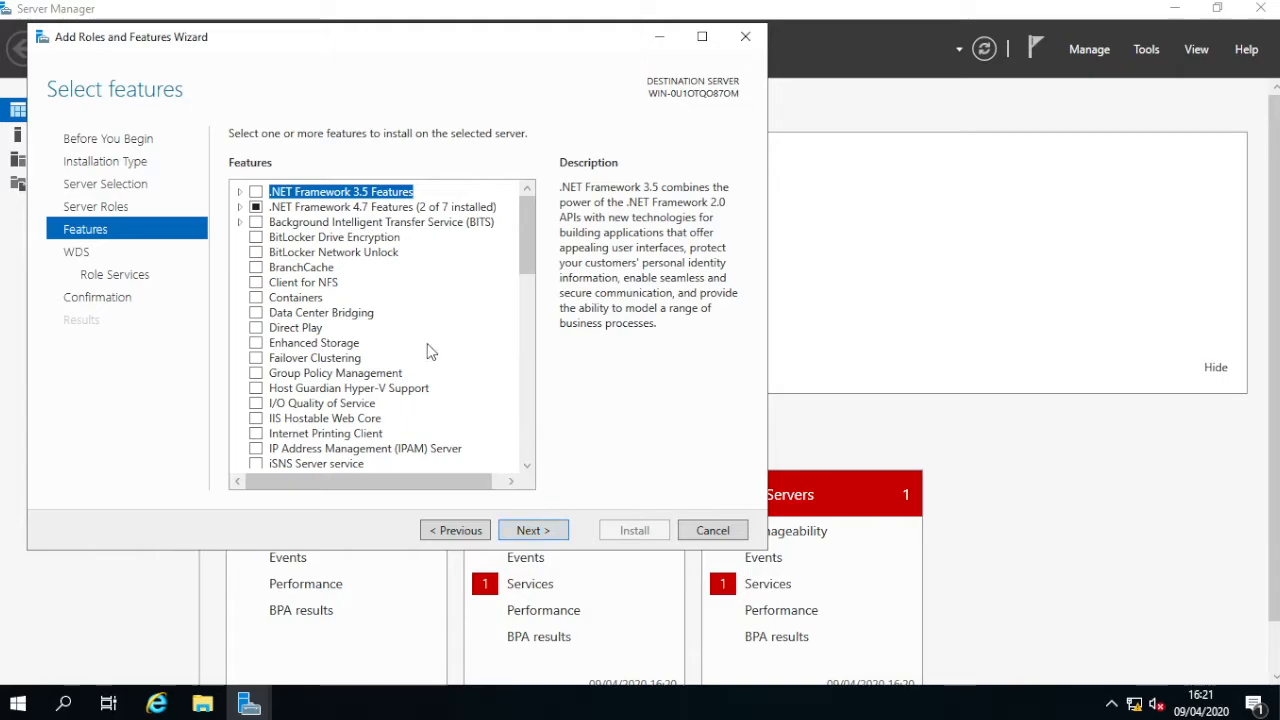
Add no extra features, keep the Deployment Server and Transport Server role services, and start the installation
left_click(531, 528)
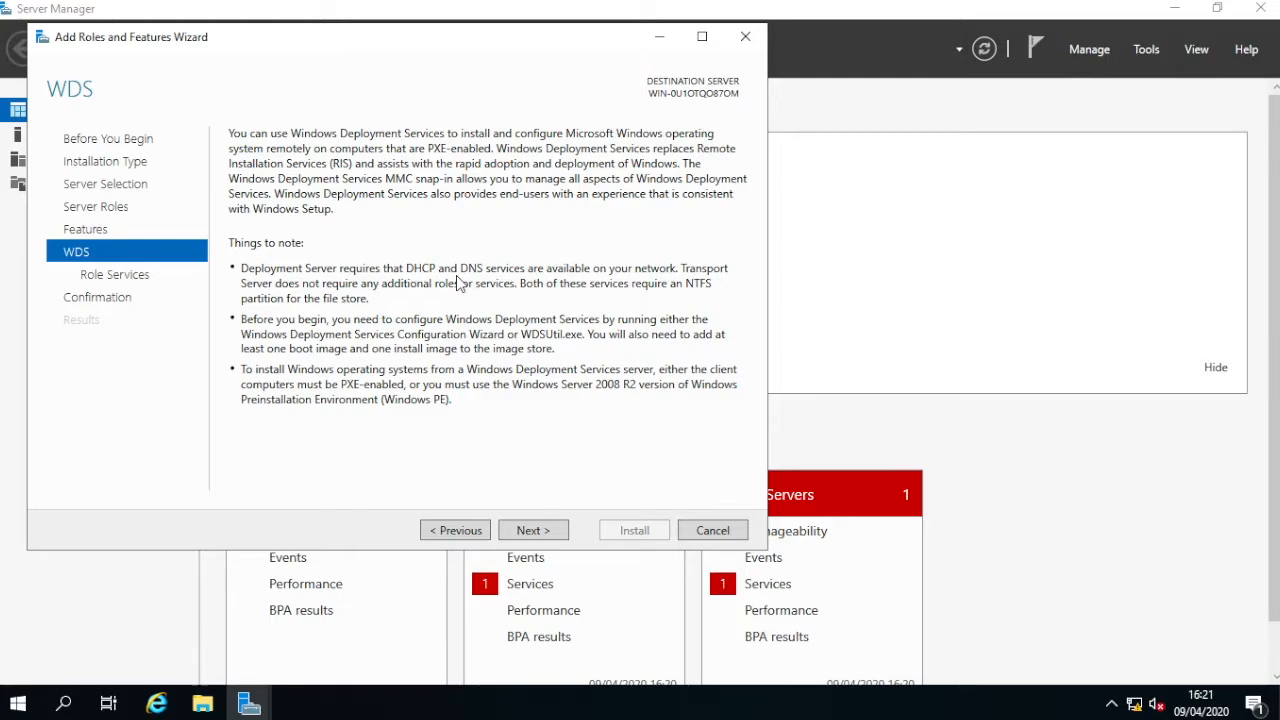
left_click(533, 530)
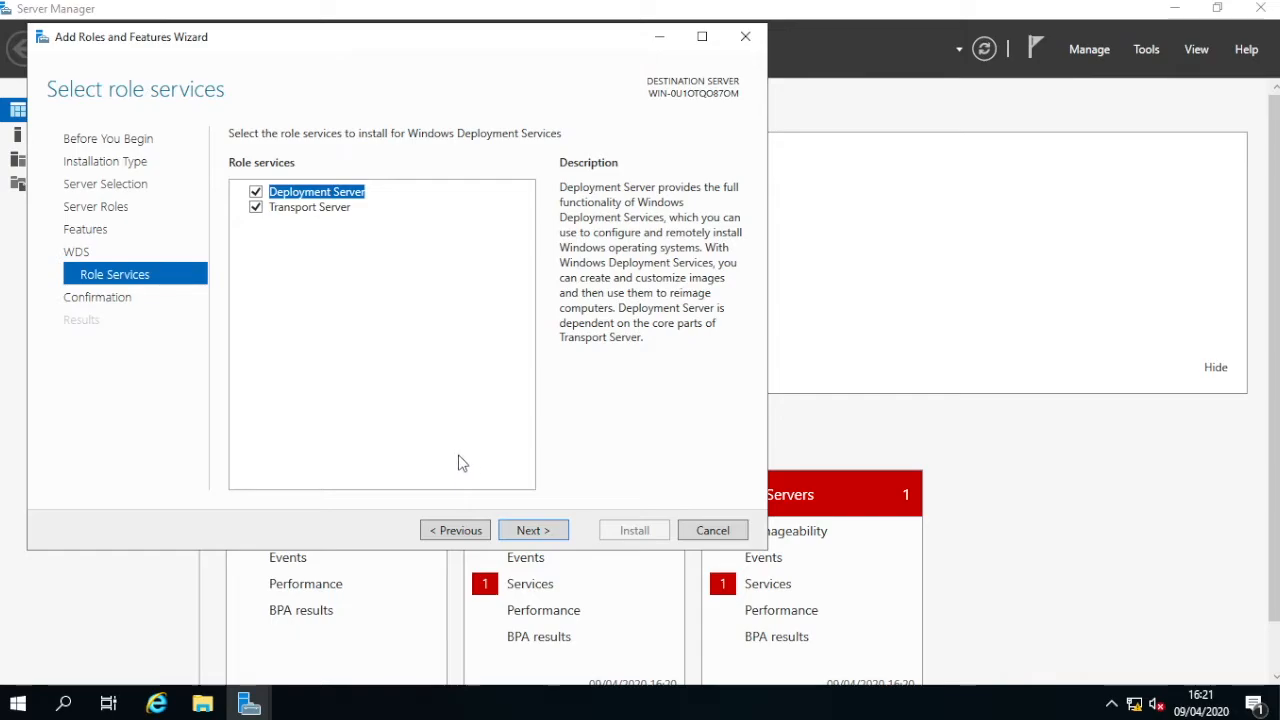
left_click(547, 536)
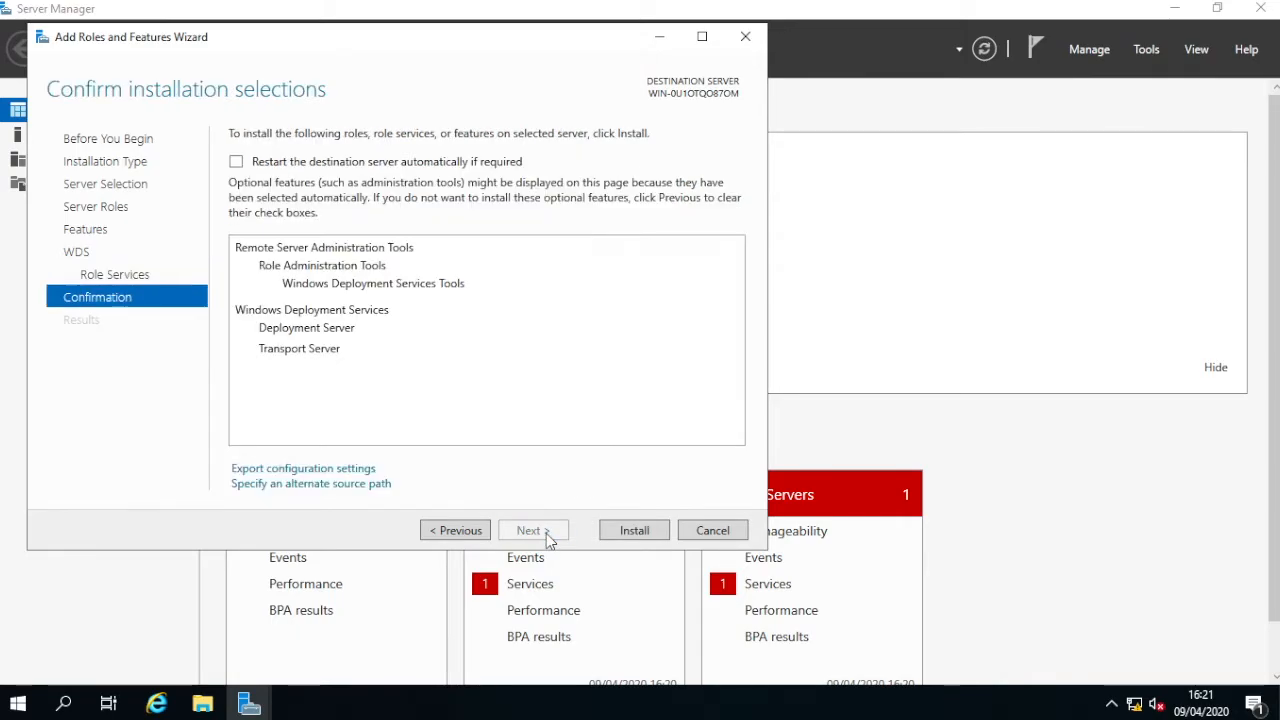
left_click(634, 531)
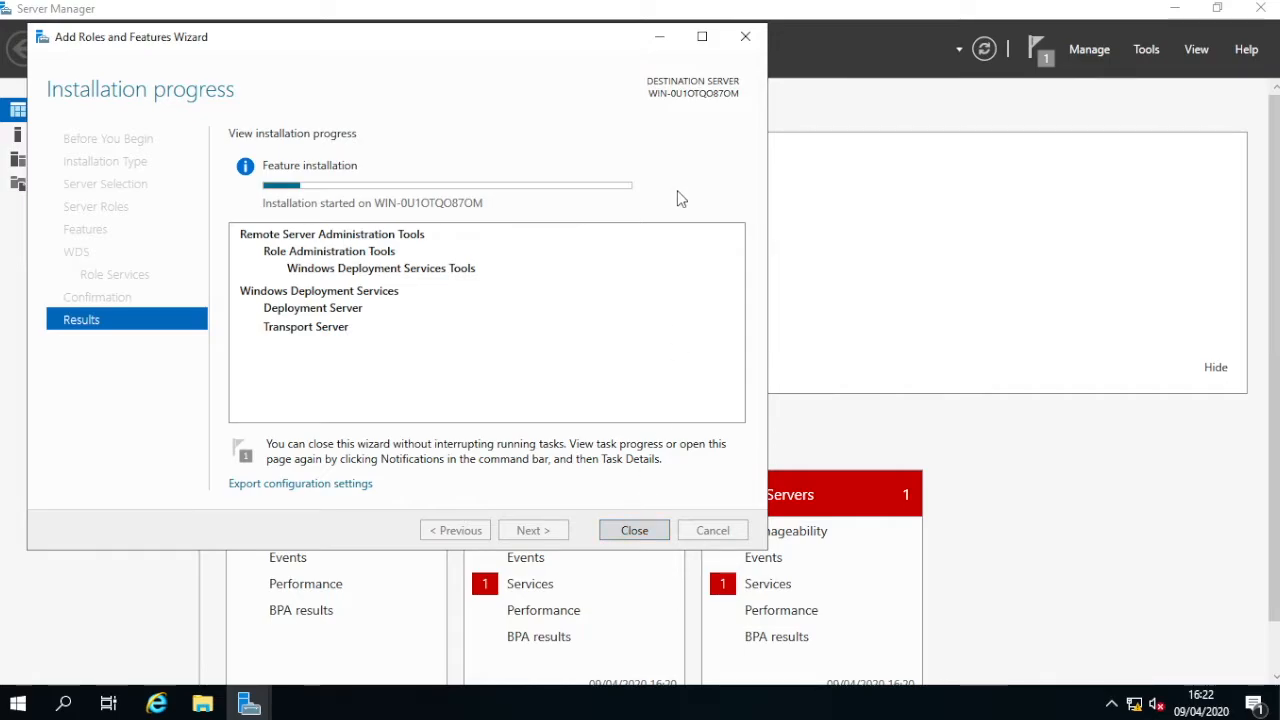
Minimize Server Manager, then mount the Windows Server evaluation ISO from the desktop and open its sources folder
left_click(661, 36)
left_click(1174, 8)
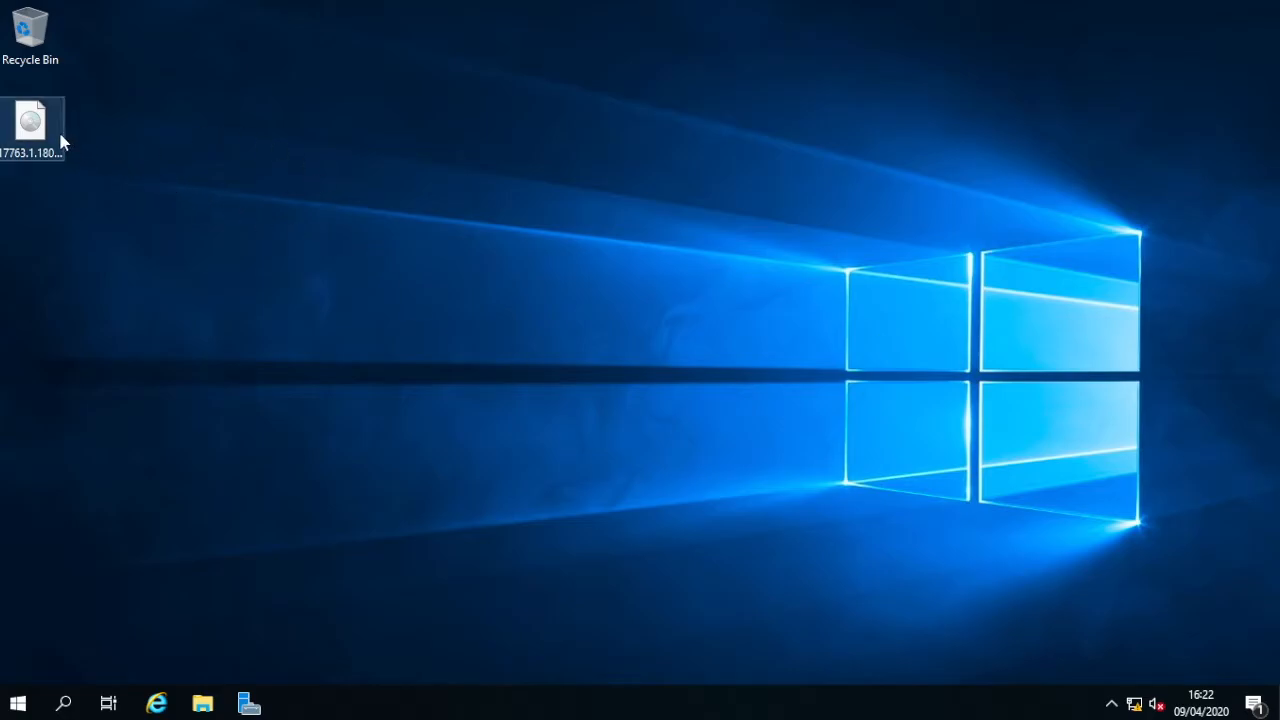
left_click(32, 125)
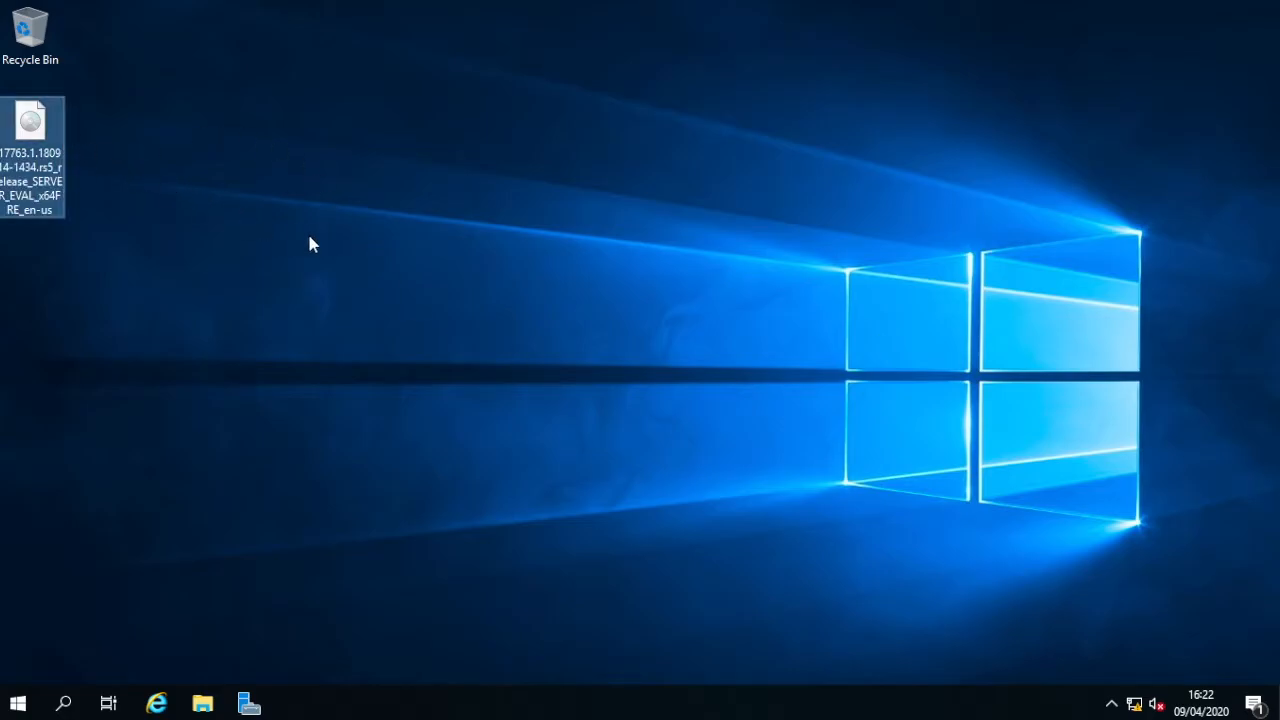
double_click(37, 157)
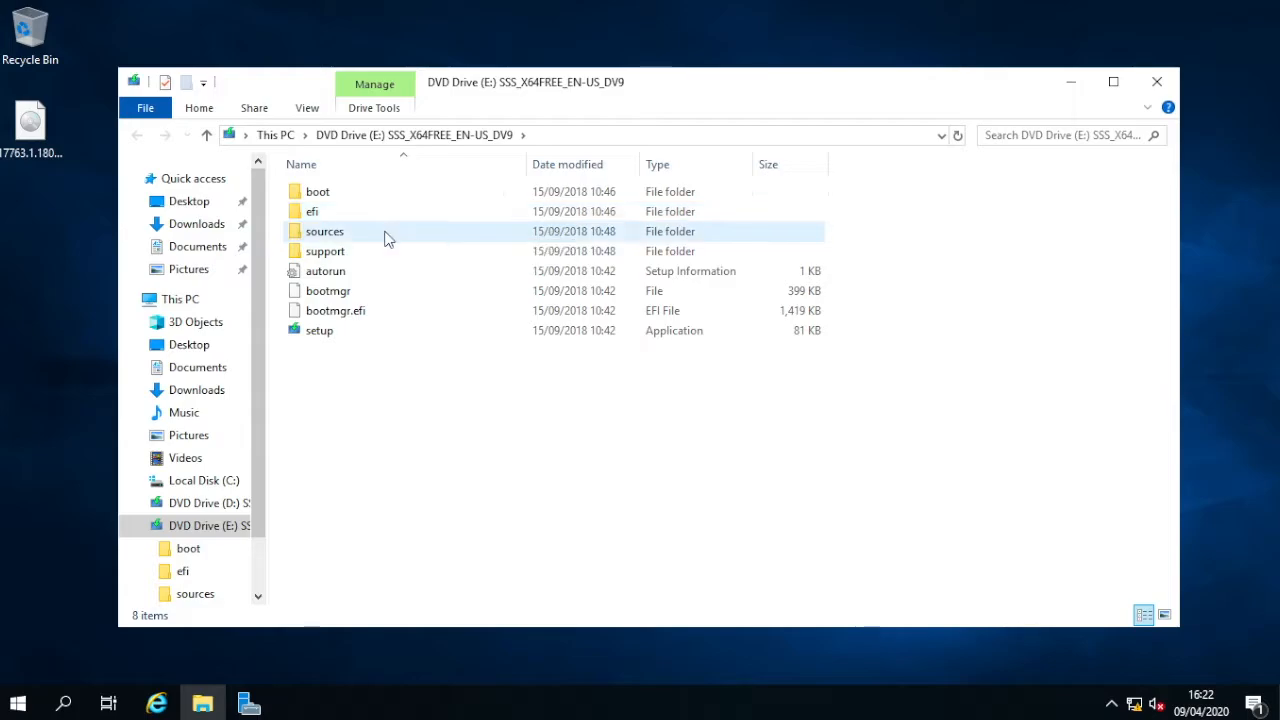
double_click(380, 235)
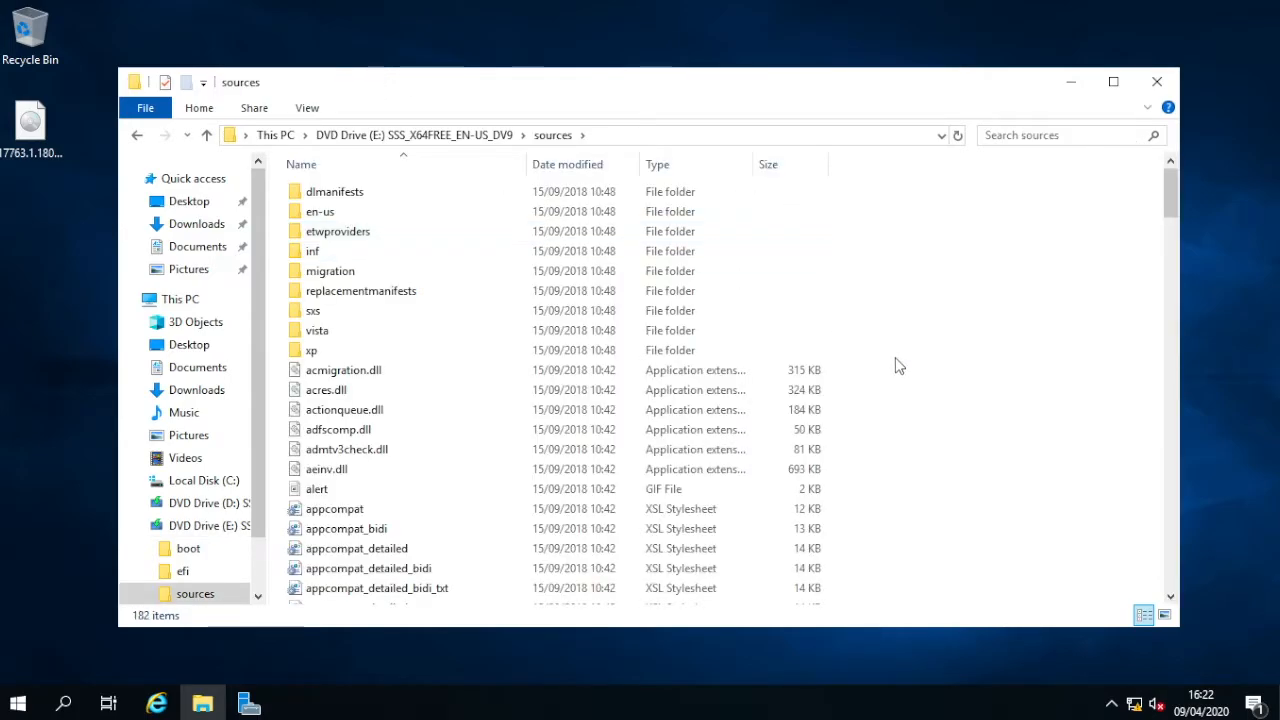
Locate and examine the boot.wim and install.wim image files in the sources folder
left_click_drag(1165, 195, 1164, 236)
left_click(450, 448)
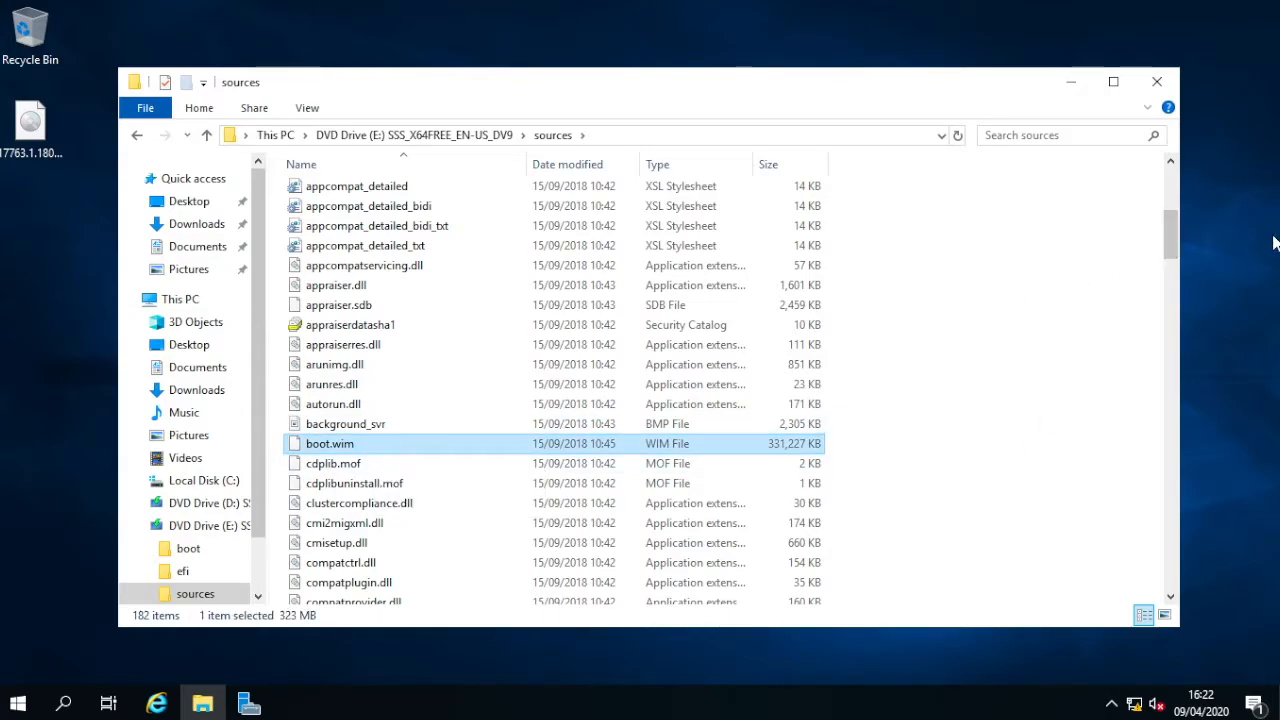
left_click_drag(1168, 236, 1170, 333)
left_click(512, 485)
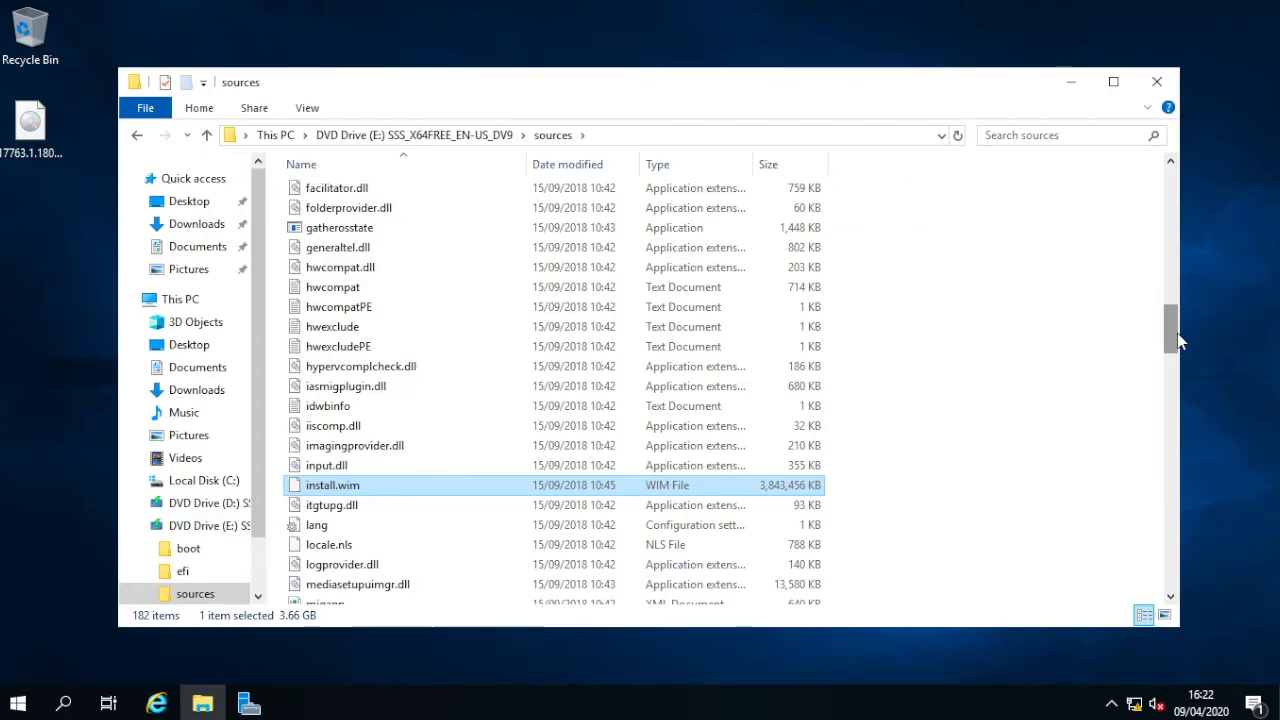
left_click_drag(1176, 335, 1174, 257)
left_click(620, 276)
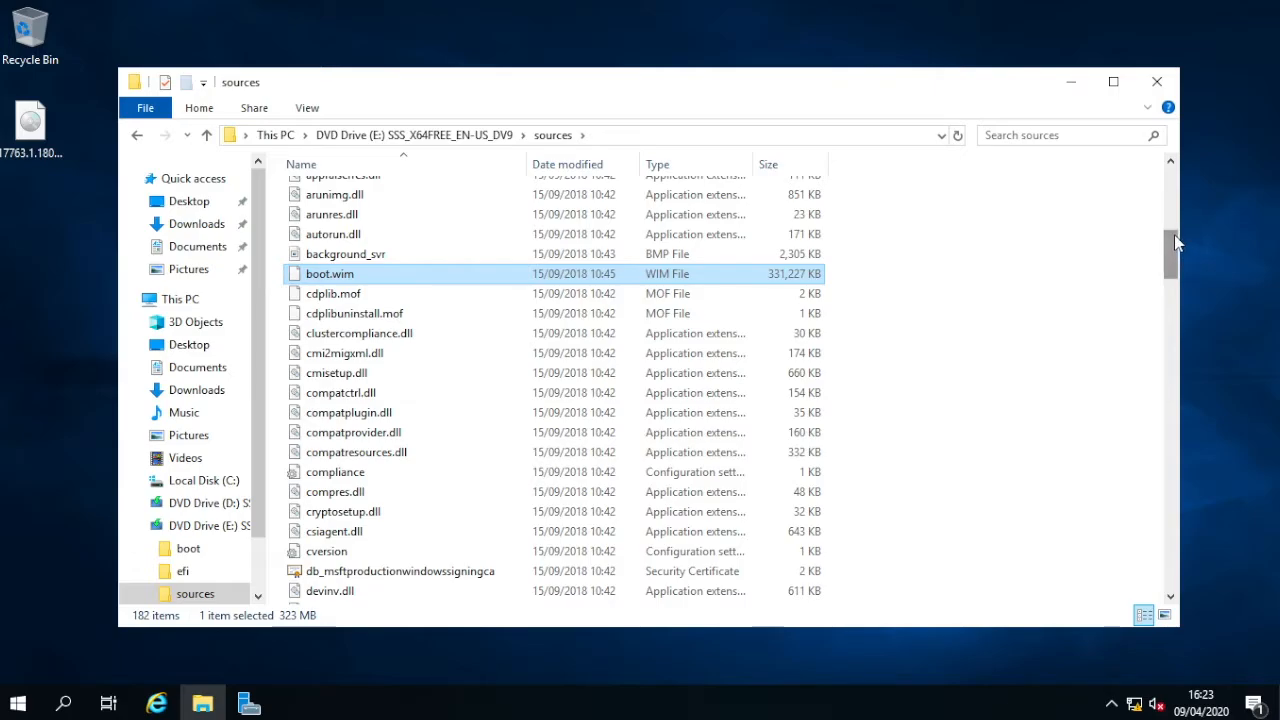
left_click_drag(1174, 234, 1174, 238)
left_click_drag(1172, 255, 1163, 366)
left_click(707, 358)
key("Home")
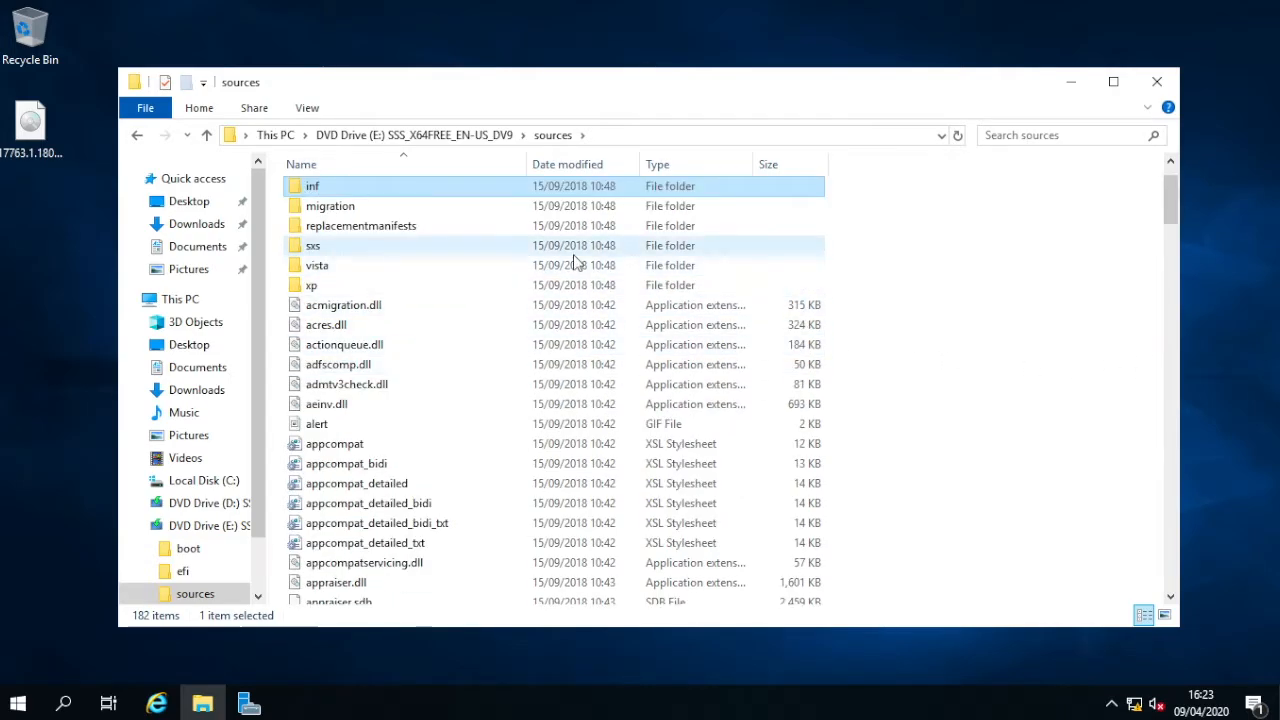
type("ins")
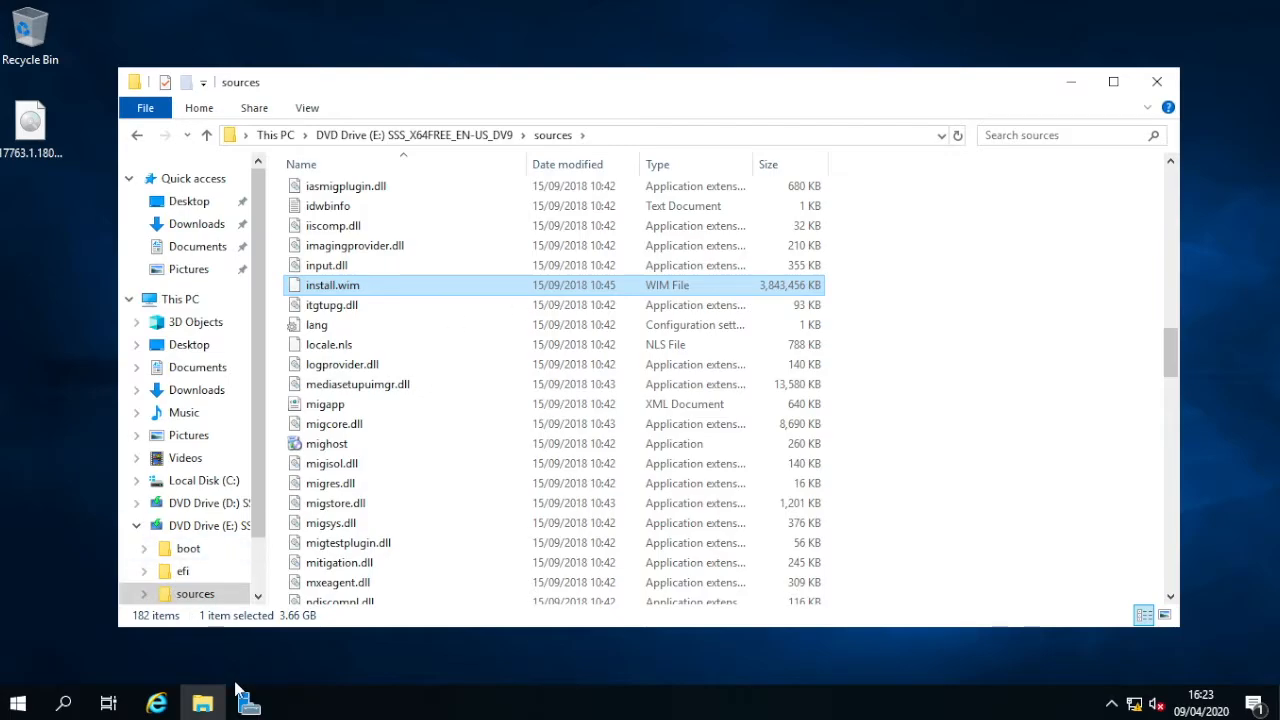
Close the sources folder window, then dismiss the finished role installation wizard and close Server Manager
left_click(1172, 88)
left_click(249, 704)
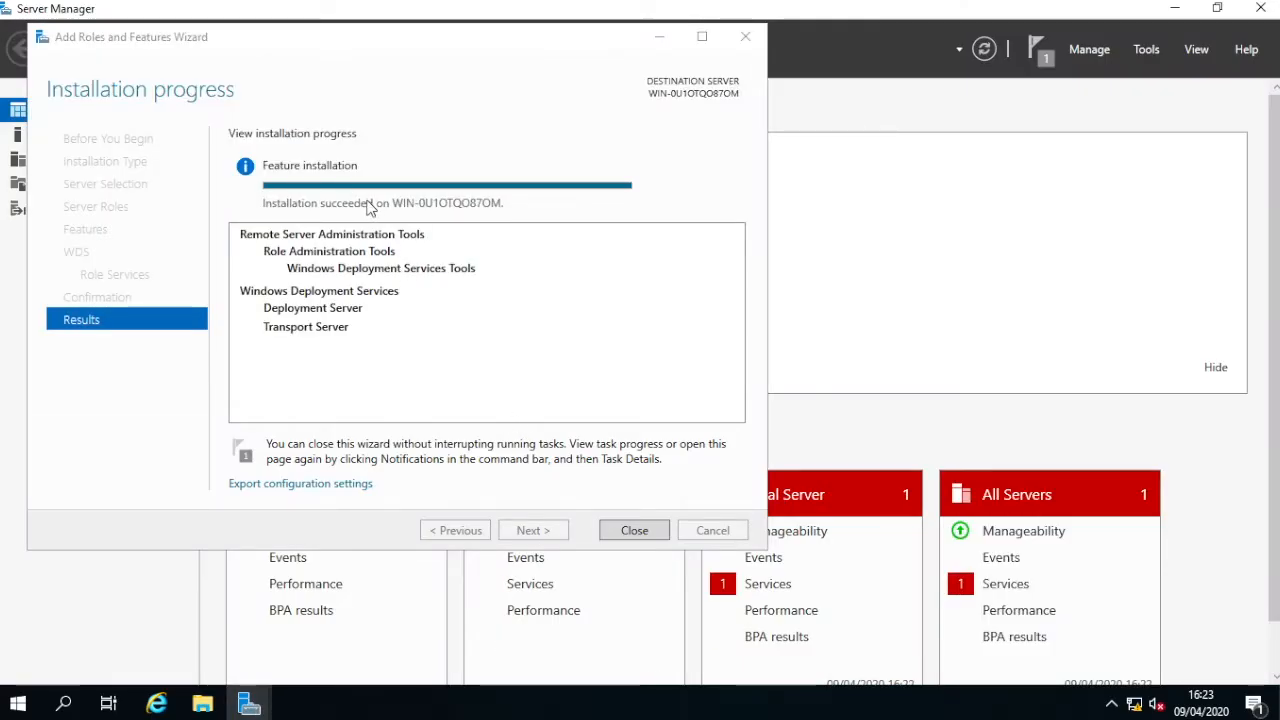
left_click(635, 530)
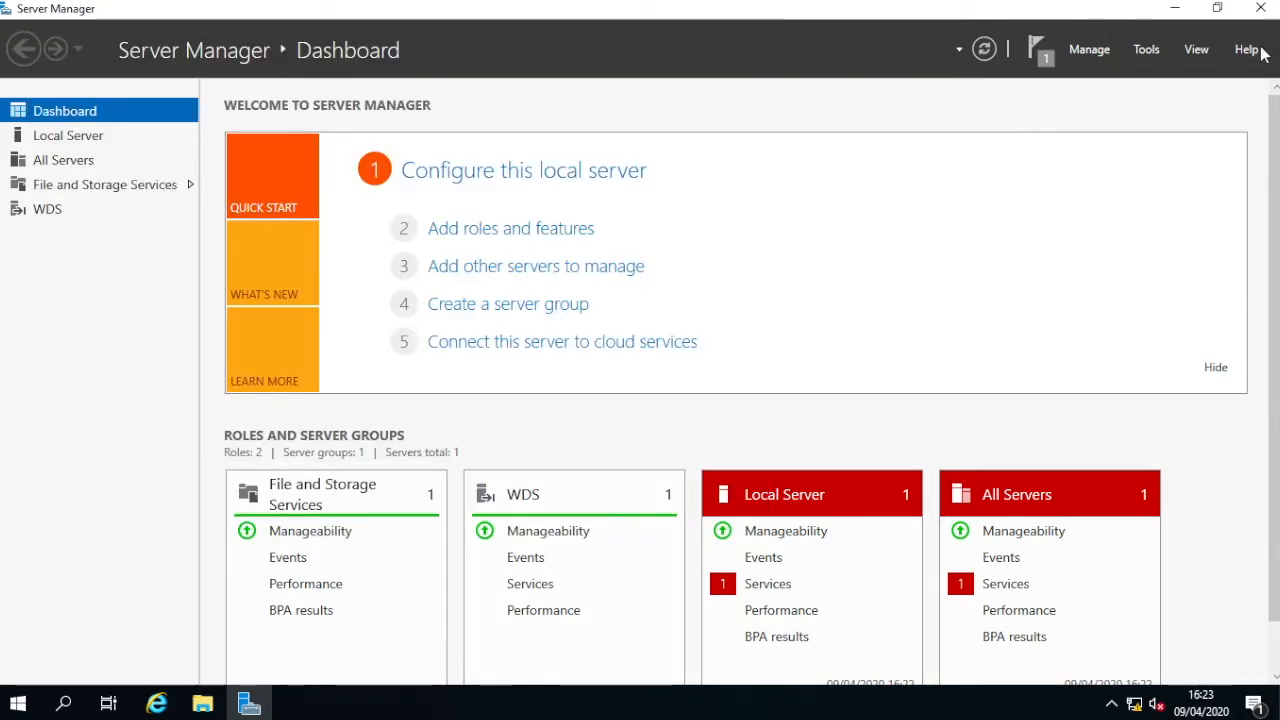
left_click(1258, 8)
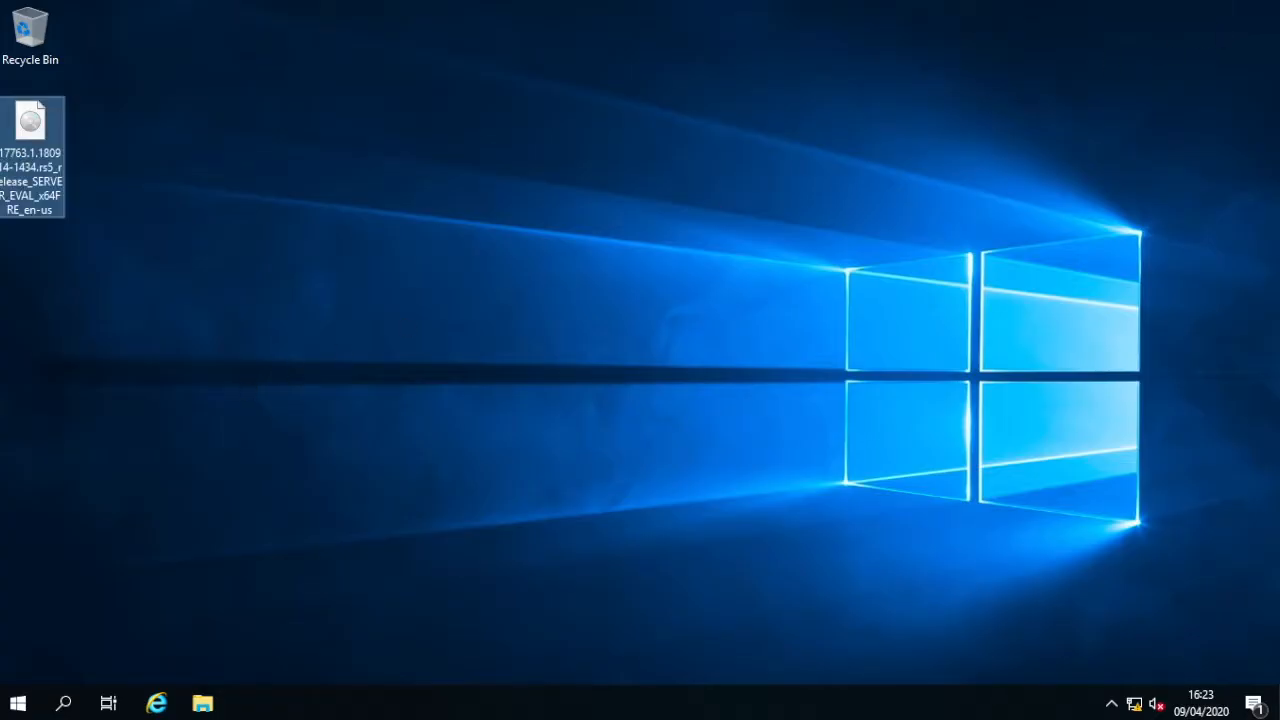
Open the Windows Deployment Services console from the Windows administrative tools and maximize it
left_click(18, 703)
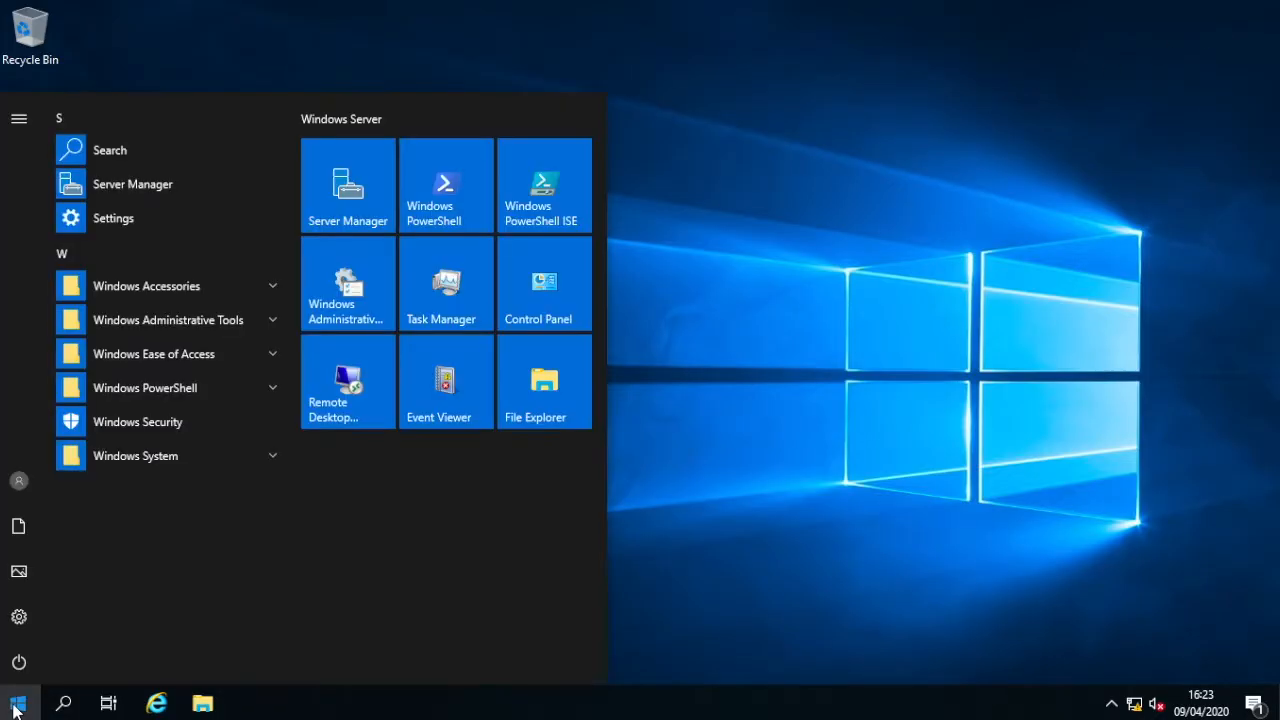
left_click(196, 327)
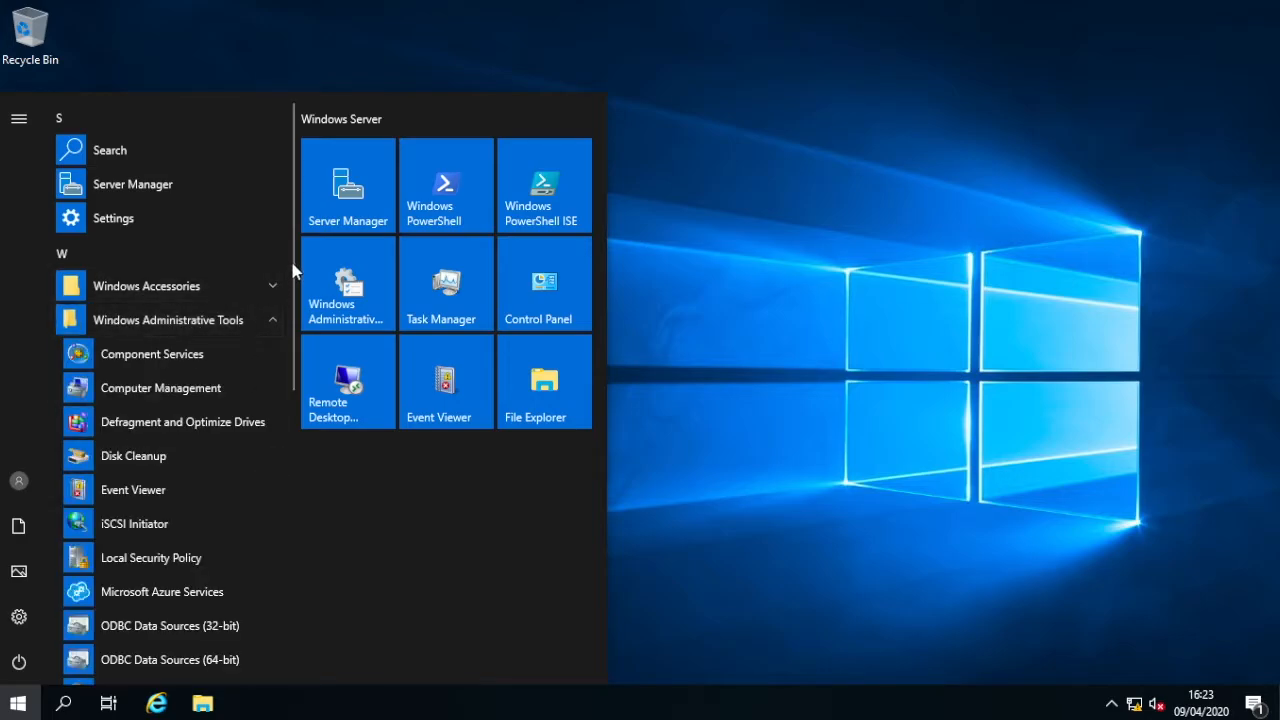
scroll(267, 455, "down", 5)
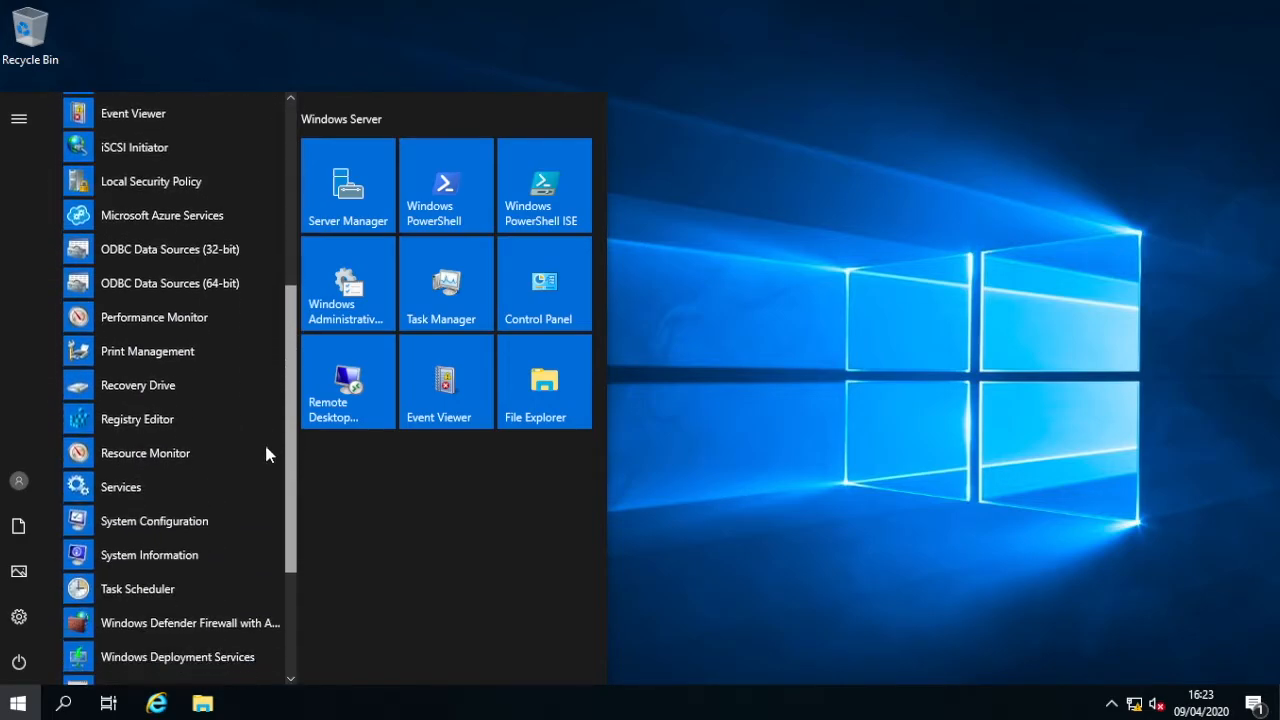
scroll(264, 470, "down", 2)
left_click(233, 549)
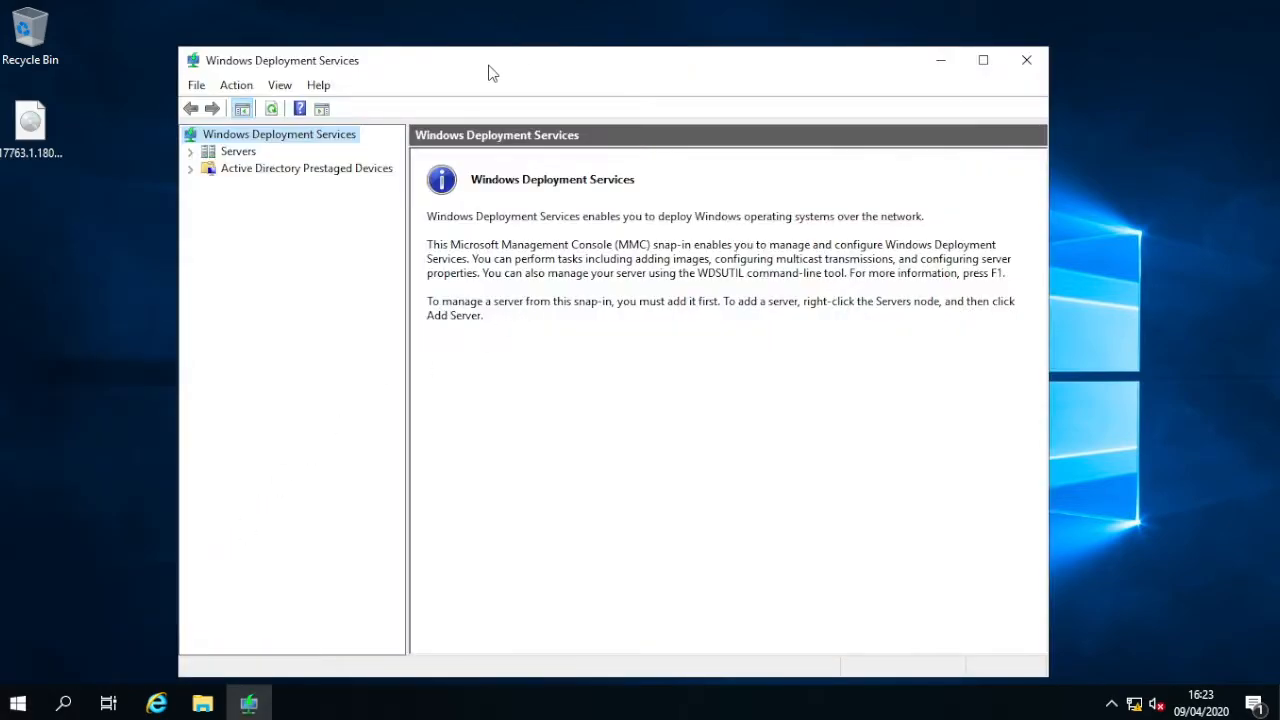
double_click(488, 57)
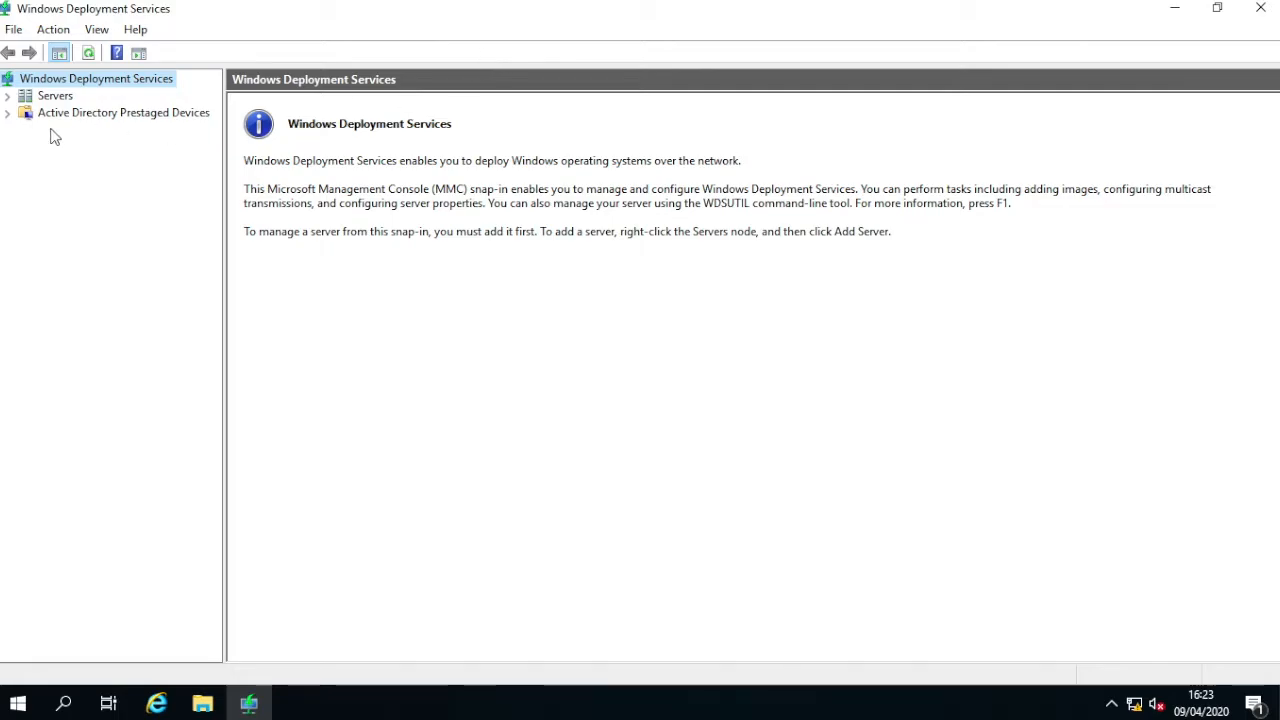
Launch the Windows Deployment Services Configuration Wizard for the server listed under Servers
left_click(7, 95)
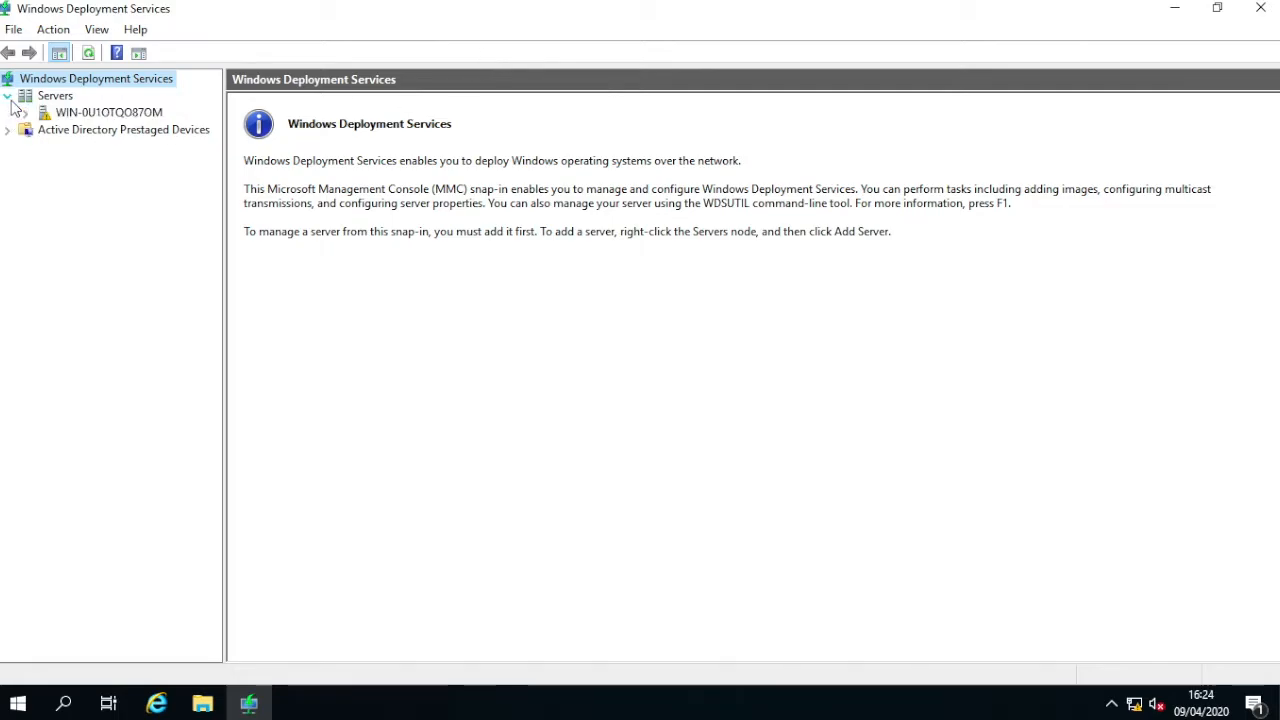
right_click(100, 112)
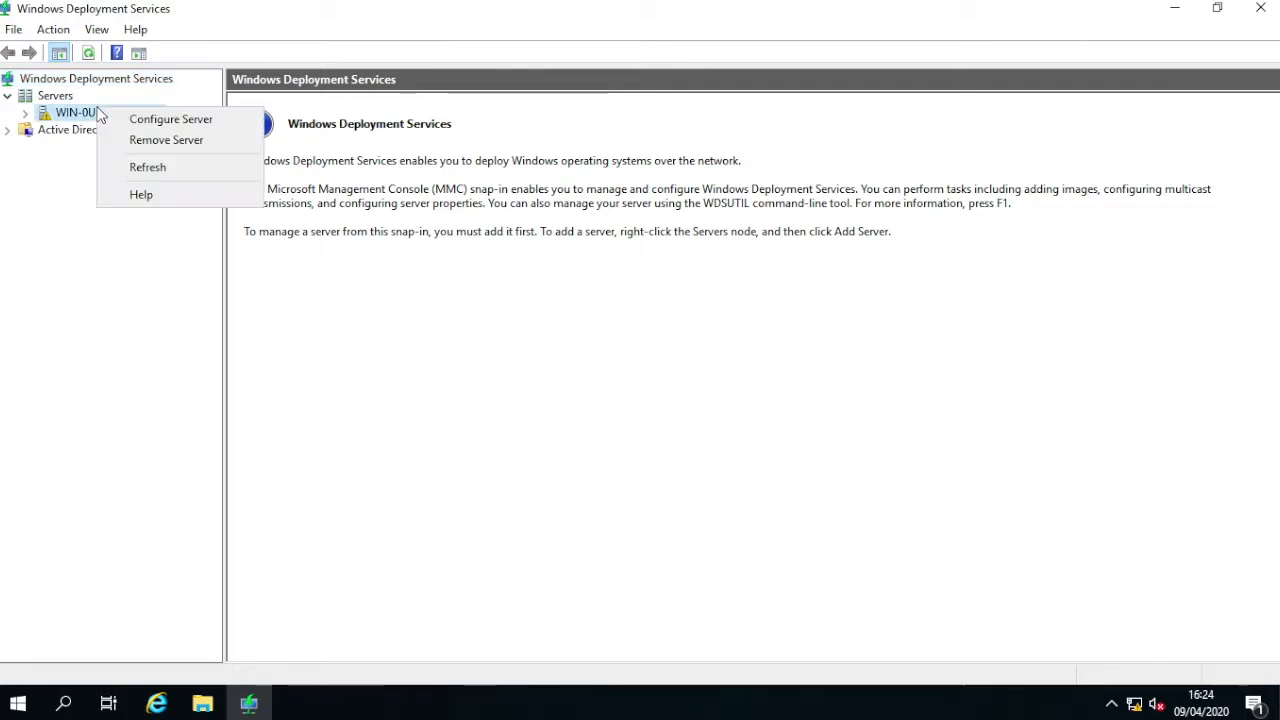
left_click(152, 120)
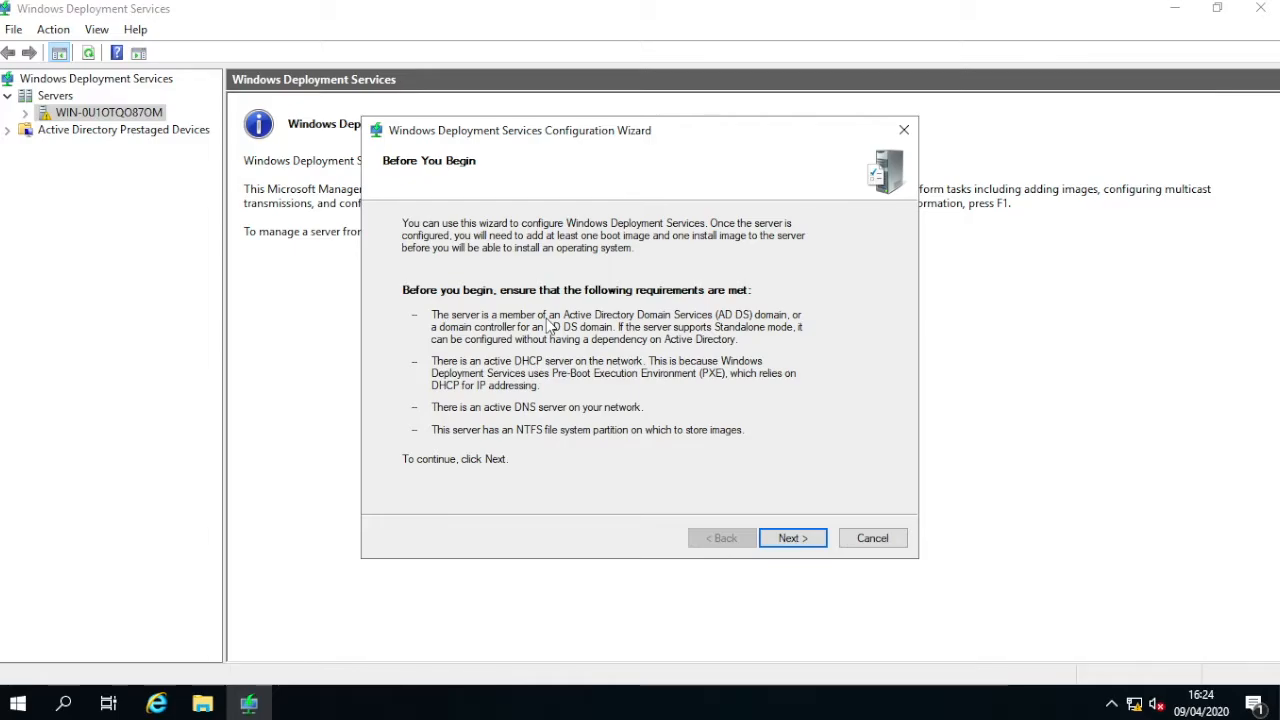
Configure the deployment server as a standalone server with C:\RemoteInstall as the remote installation folder, accepting its location on the system volume
left_click(818, 540)
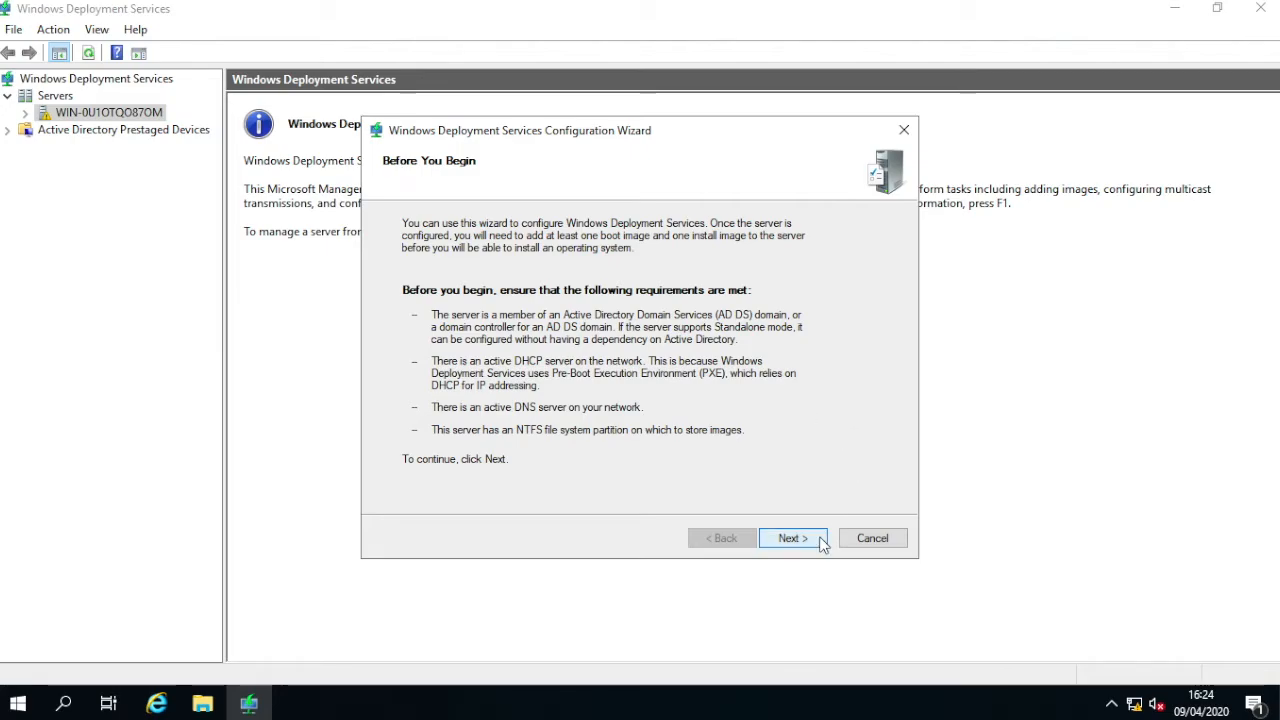
left_click(512, 322)
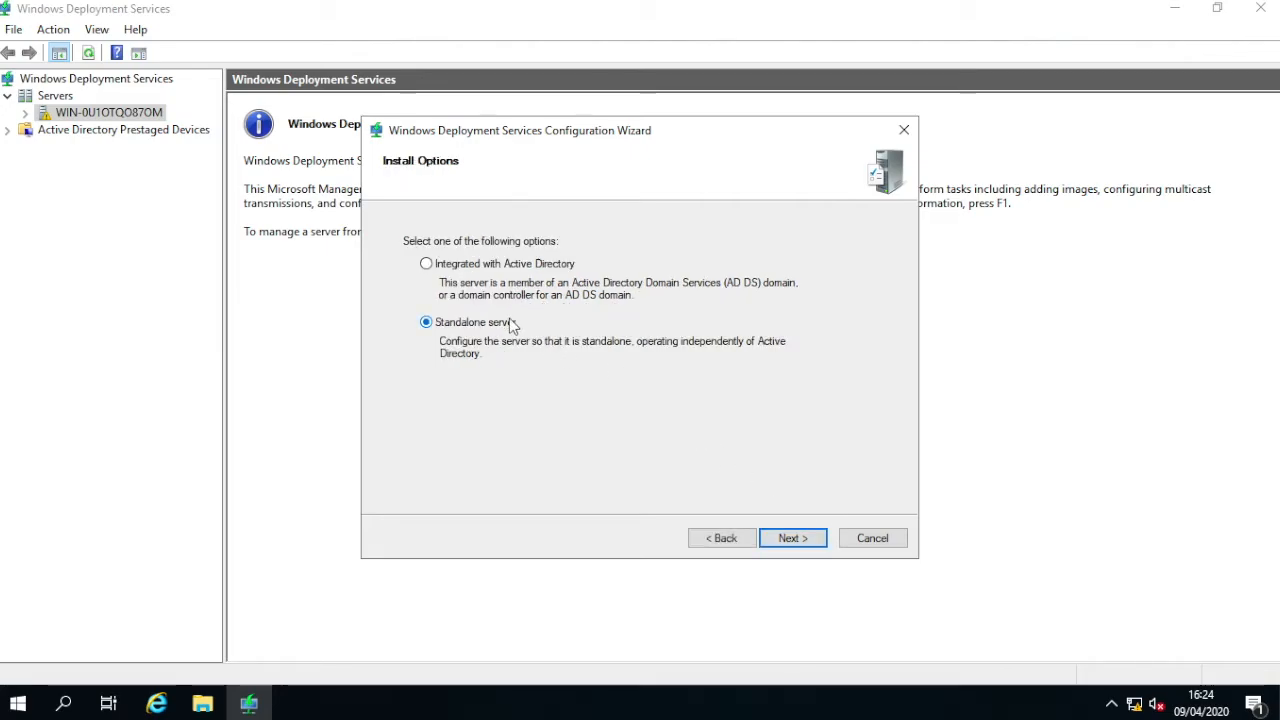
left_click(793, 538)
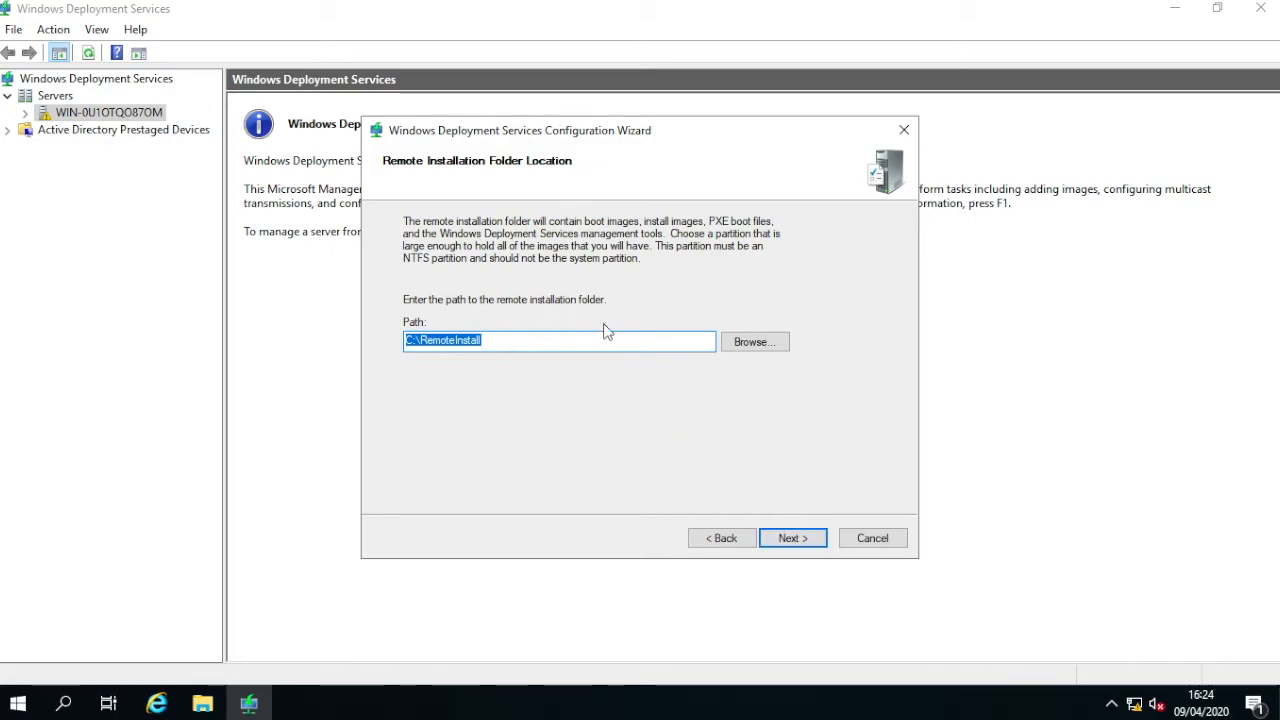
left_click(578, 350)
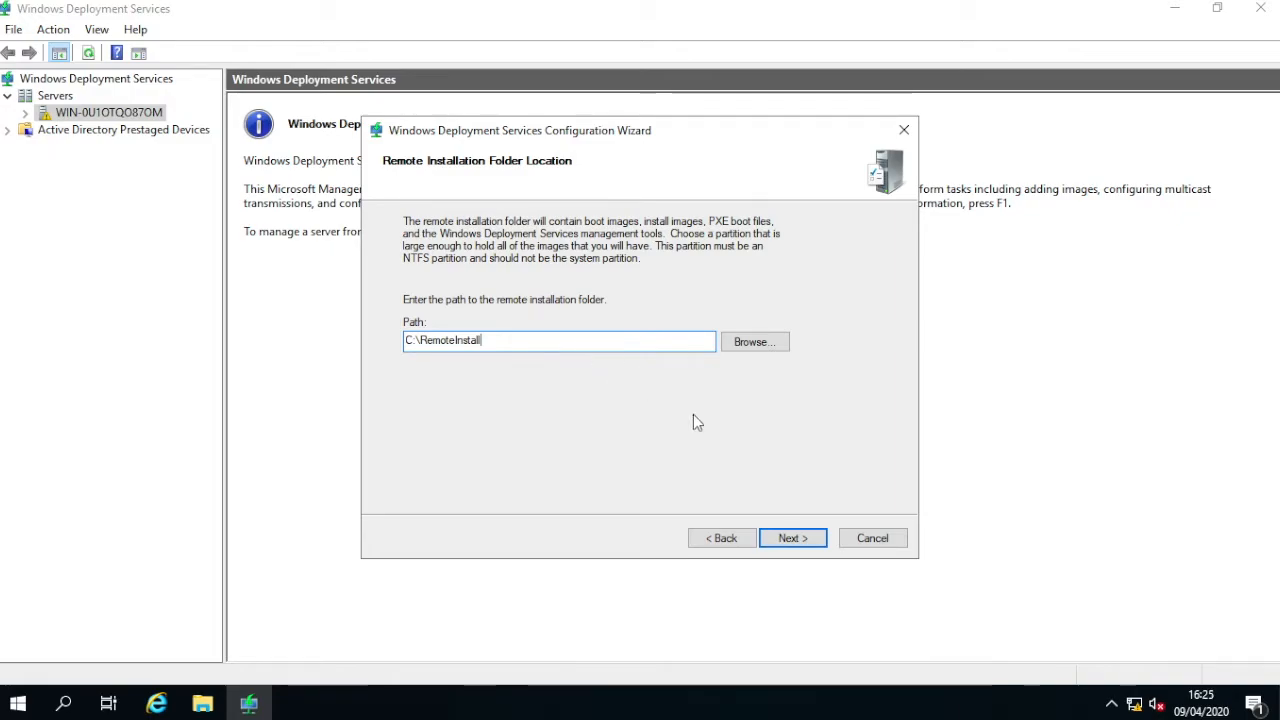
left_click(791, 532)
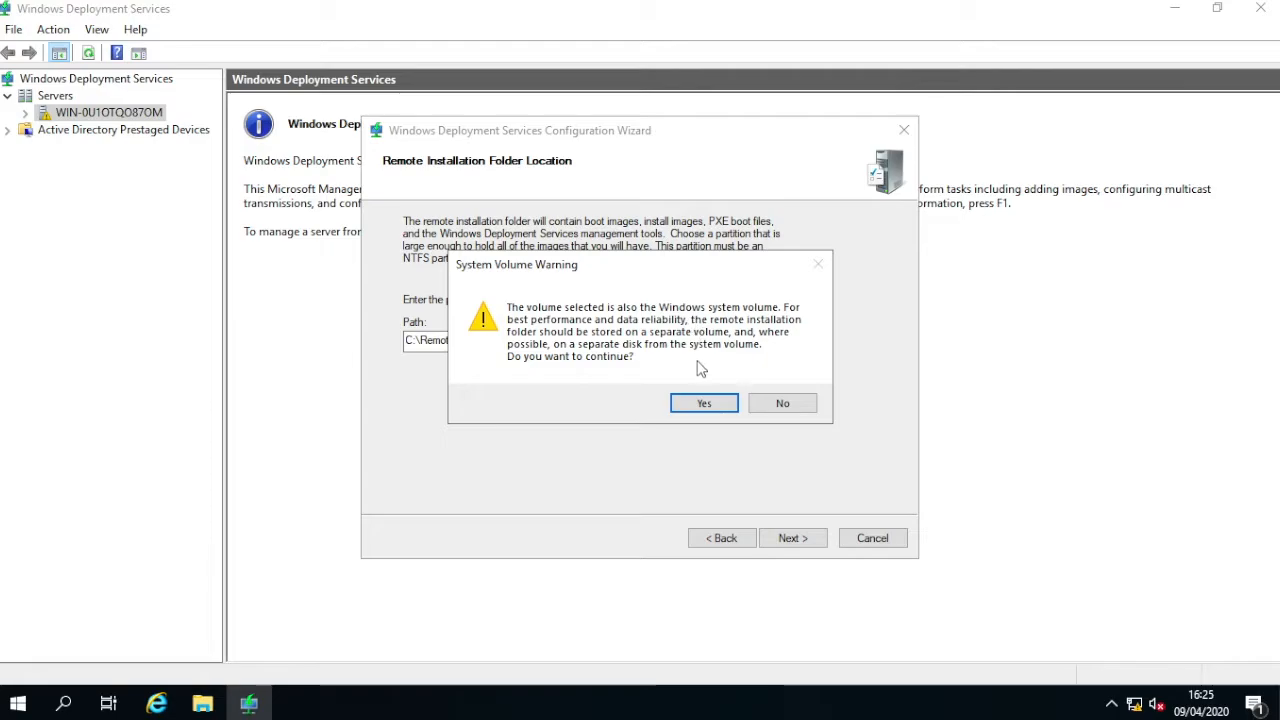
left_click(705, 404)
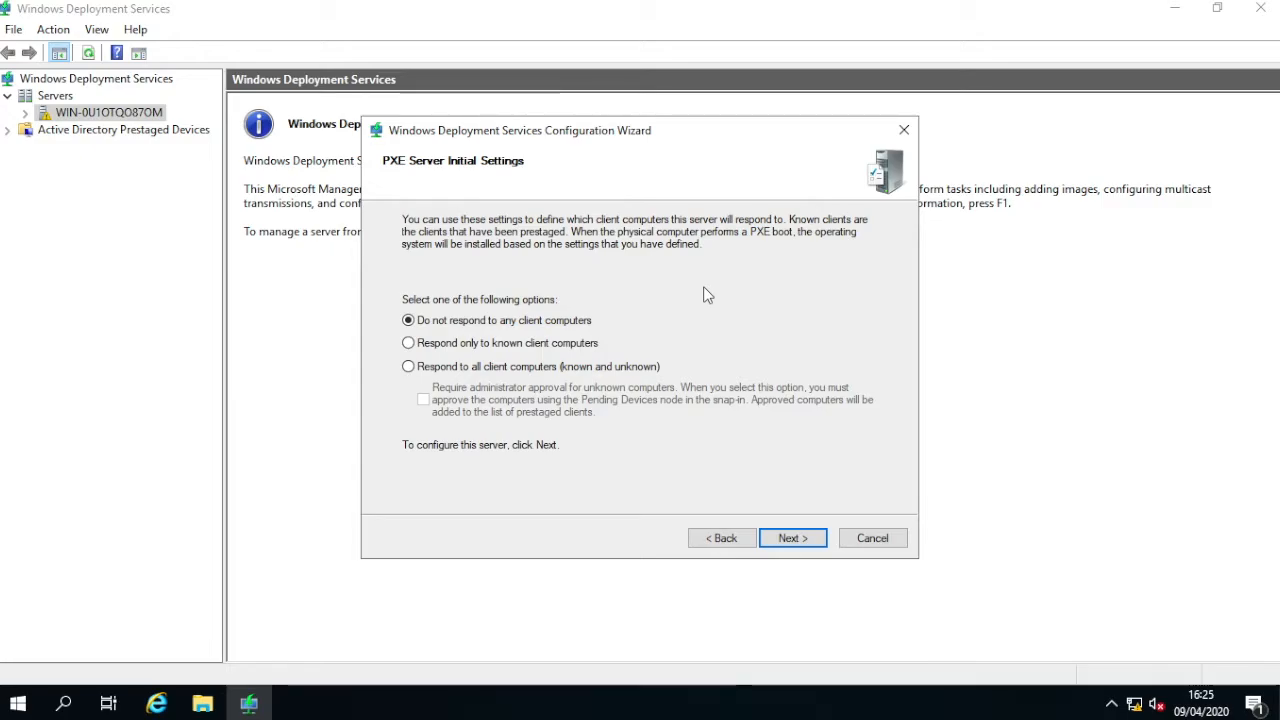
Set the PXE server to respond to all client computers (known and unknown), and finish the configuration without adding images now
left_click(575, 348)
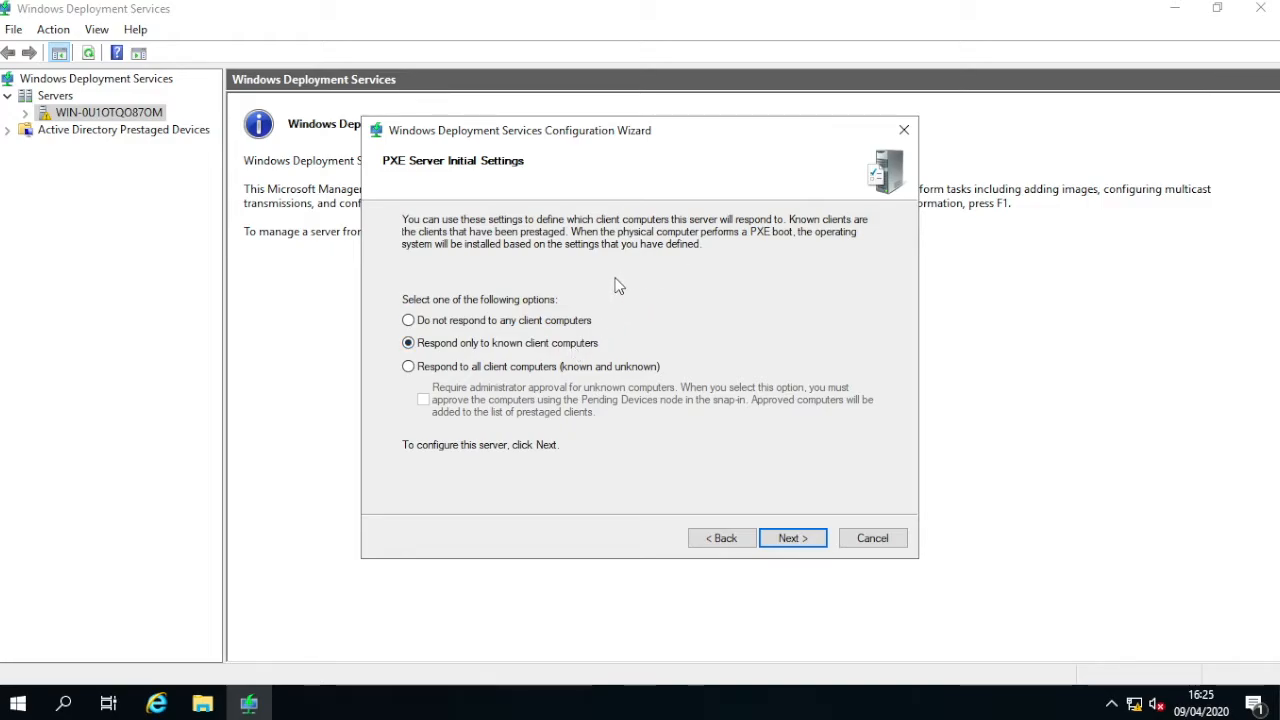
left_click(572, 369)
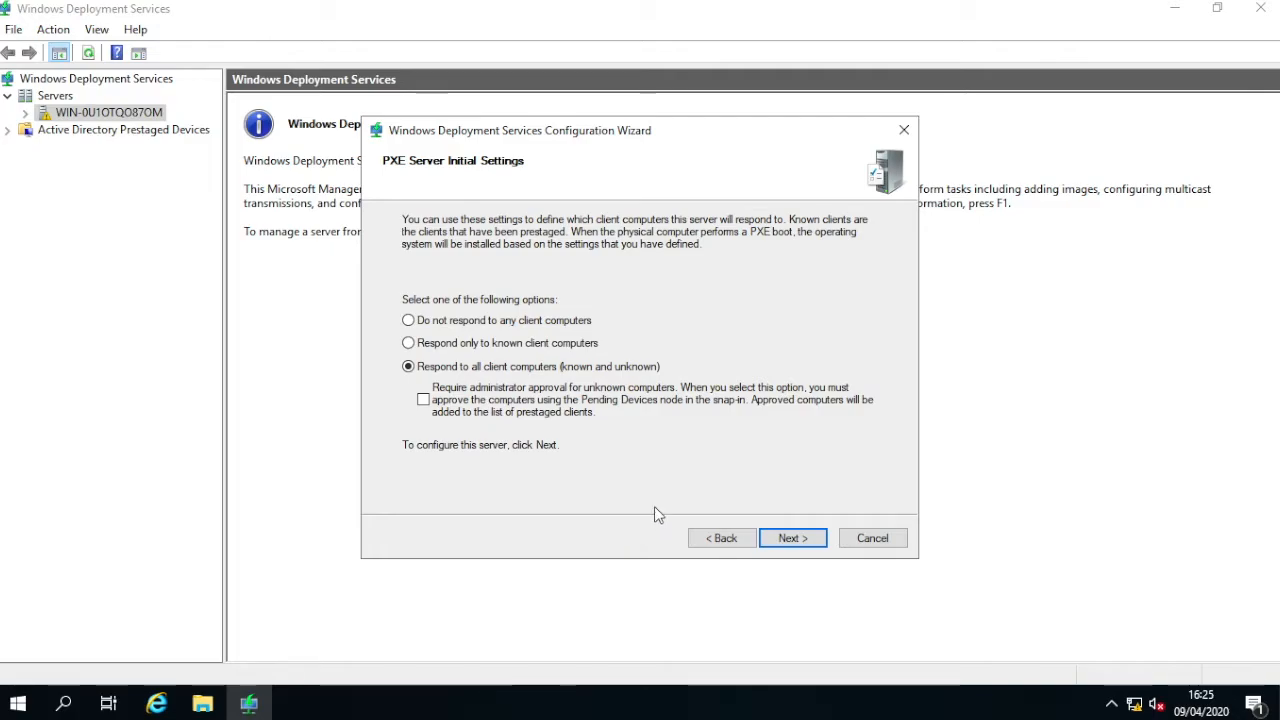
left_click(785, 540)
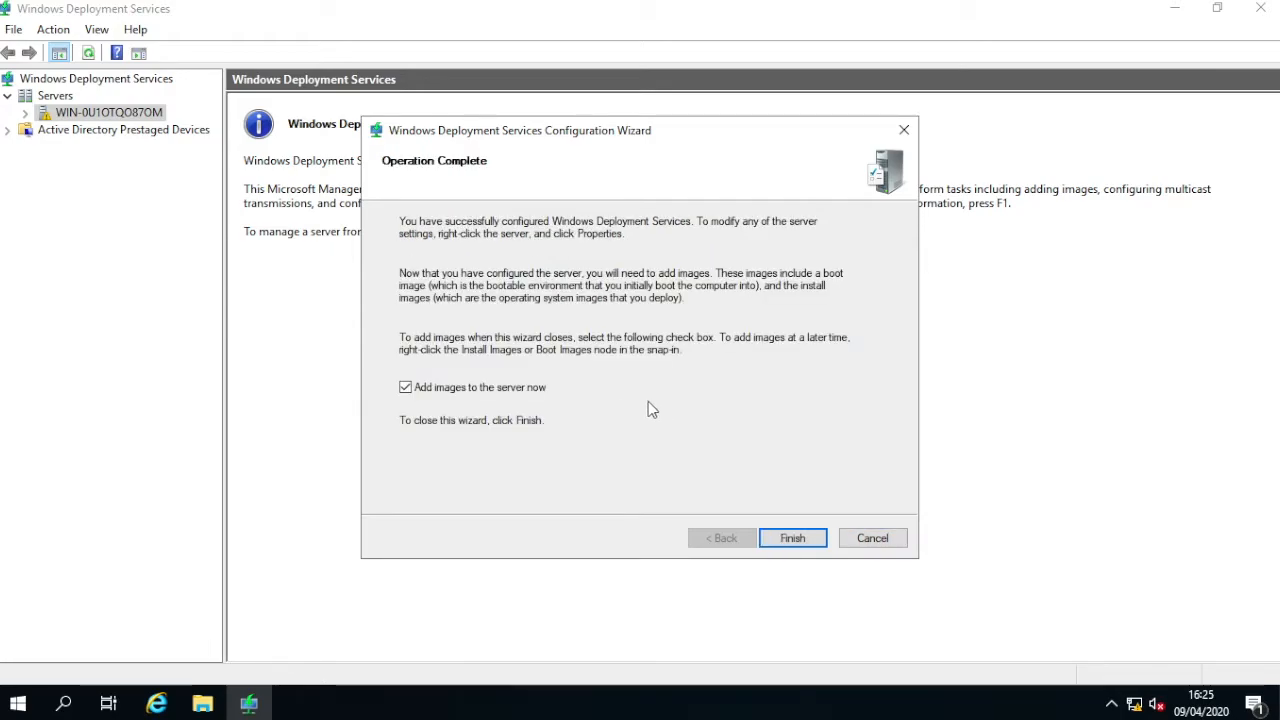
left_click(517, 395)
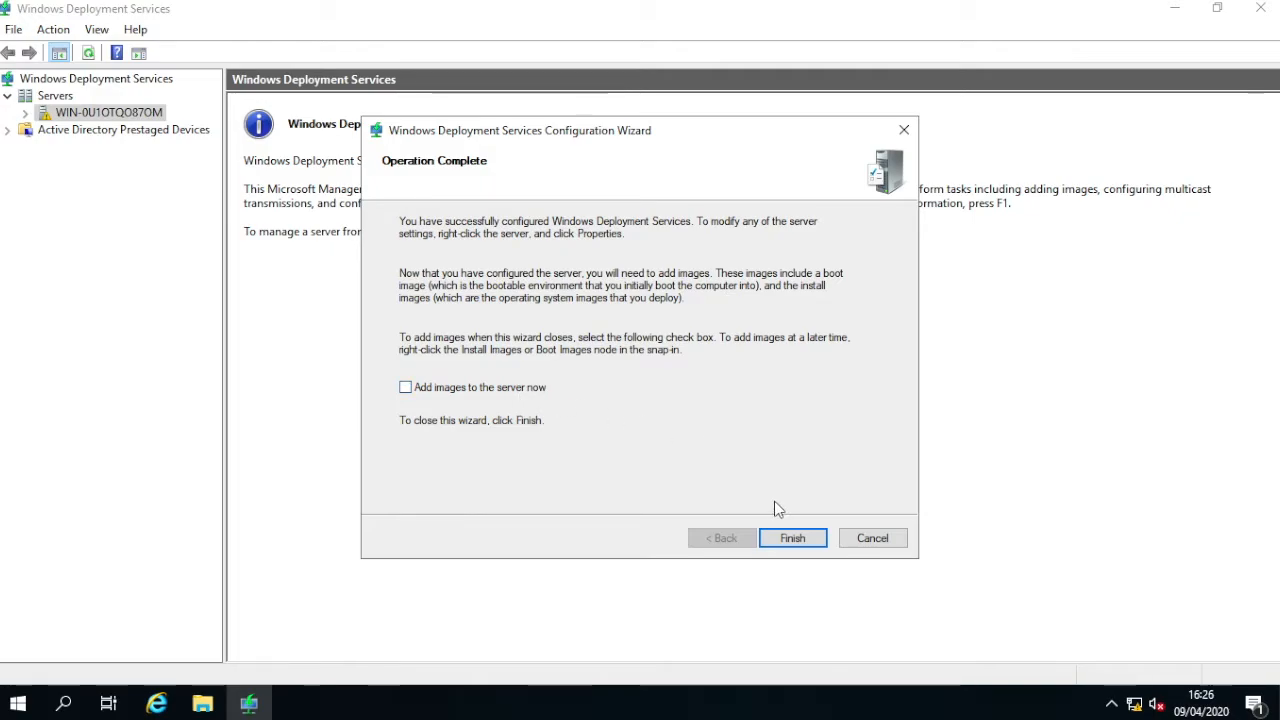
left_click(786, 539)
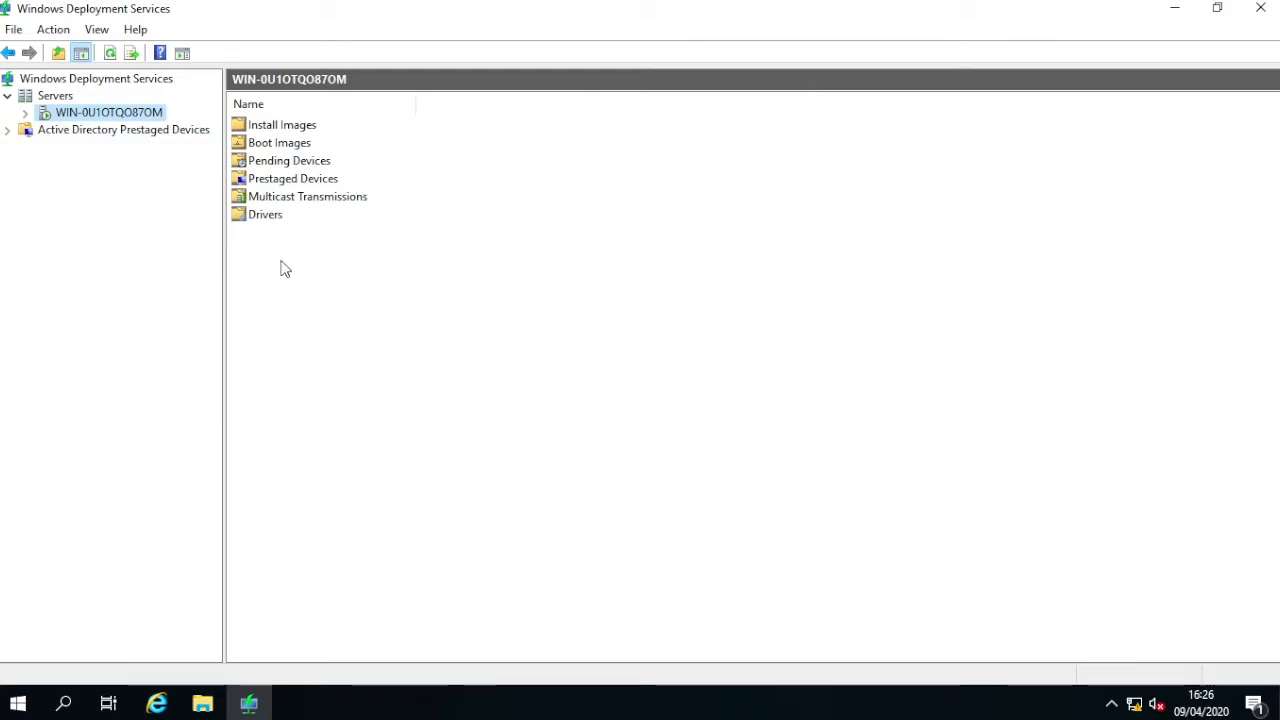
Start adding a boot image to the server's Boot Images and choose boot.wim from the sources folder on DVD drive E:
double_click(305, 143)
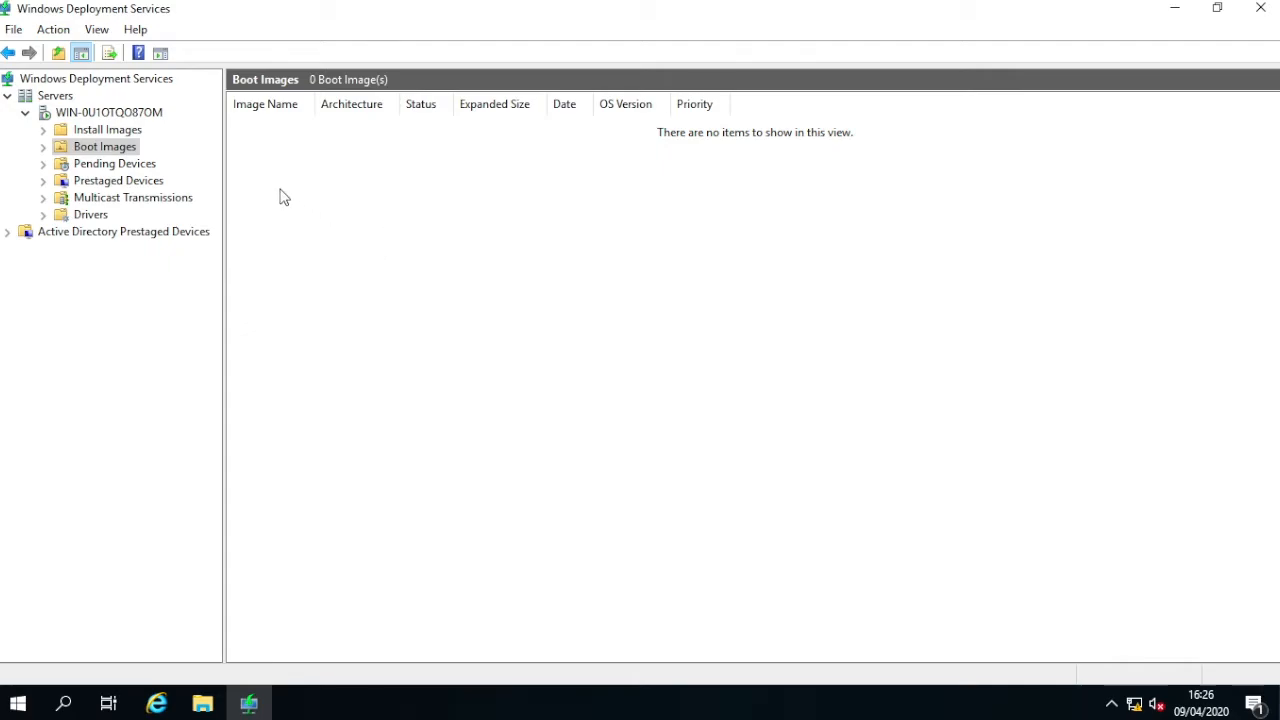
right_click(281, 195)
left_click(311, 207)
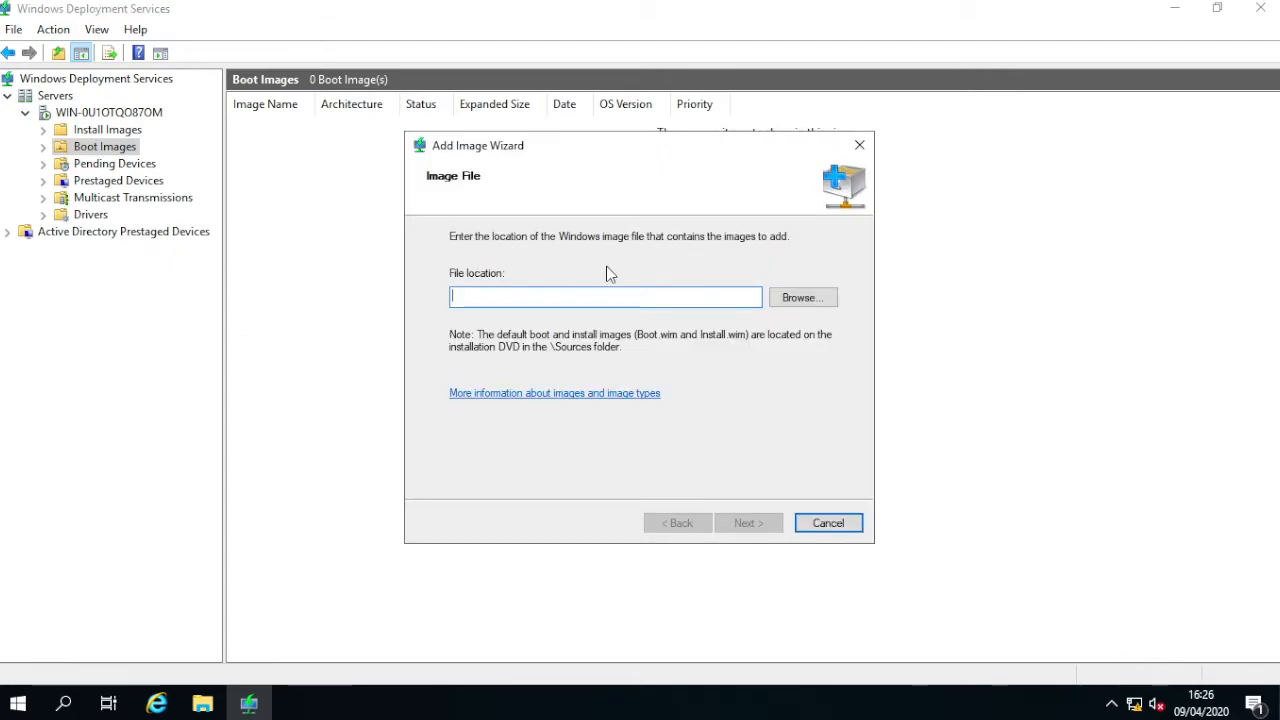
left_click(834, 306)
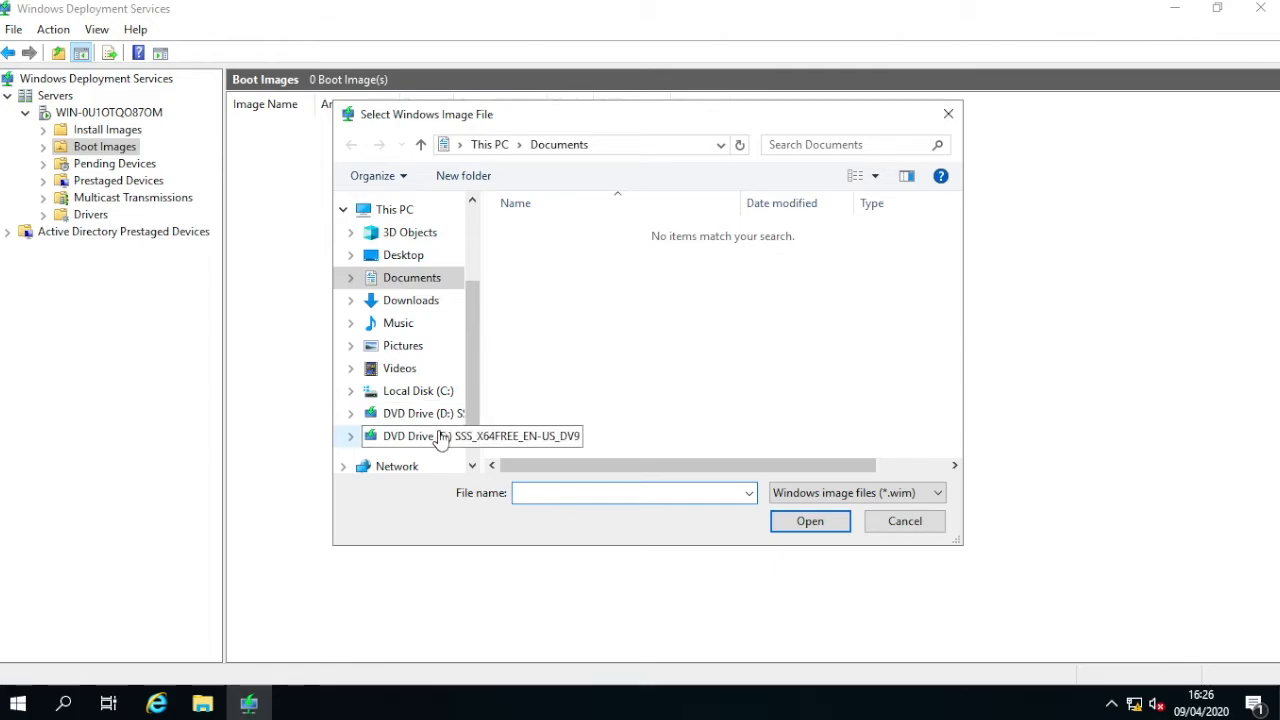
left_click(441, 436)
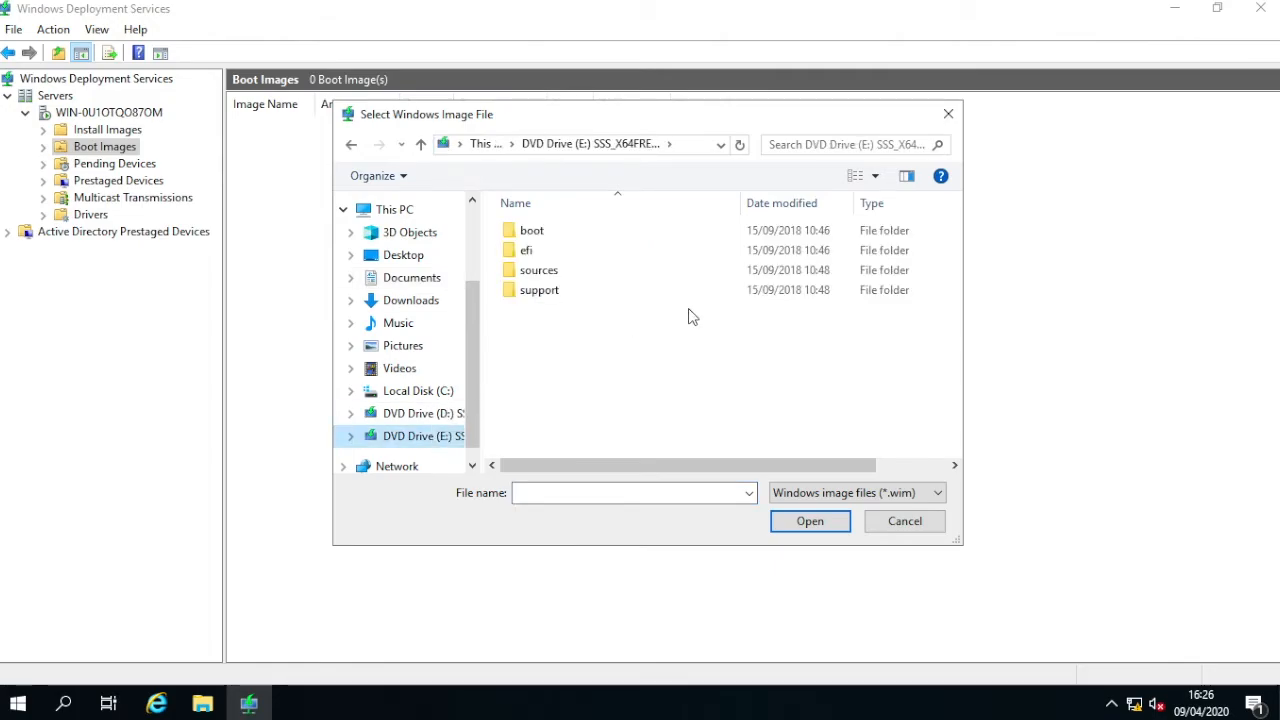
double_click(588, 278)
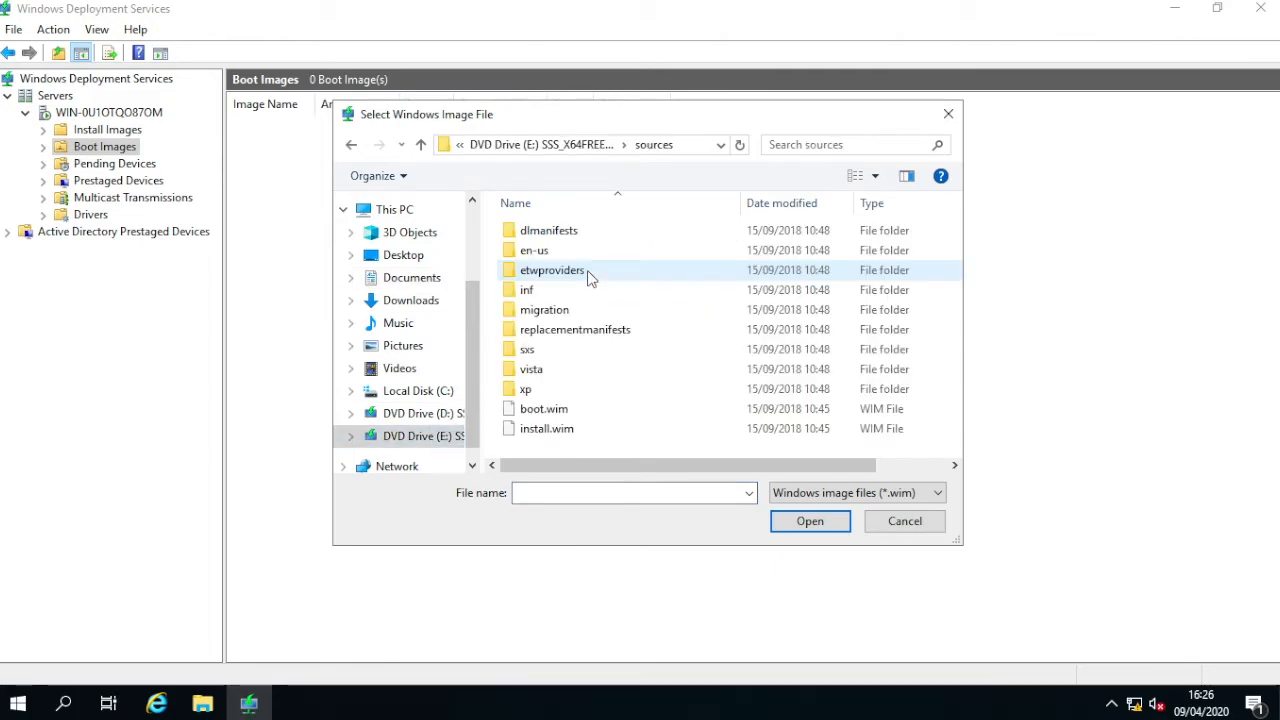
left_click(677, 429)
left_click(672, 409)
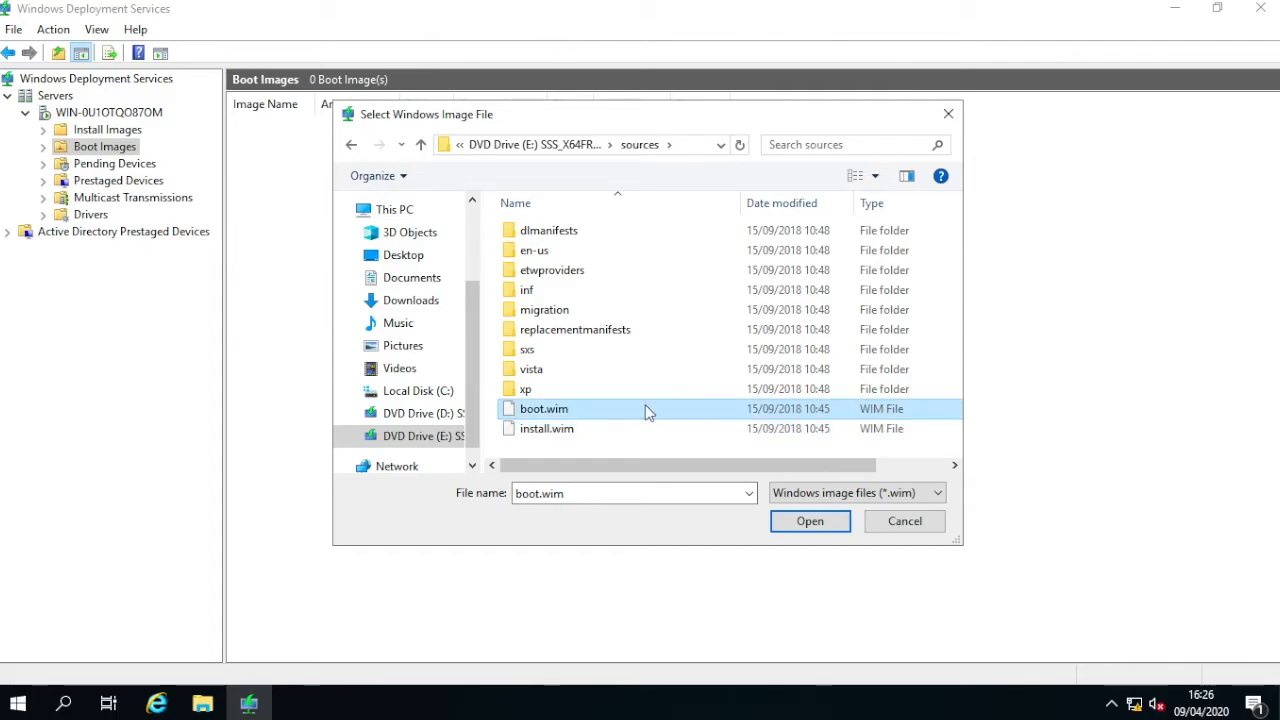
left_click(826, 523)
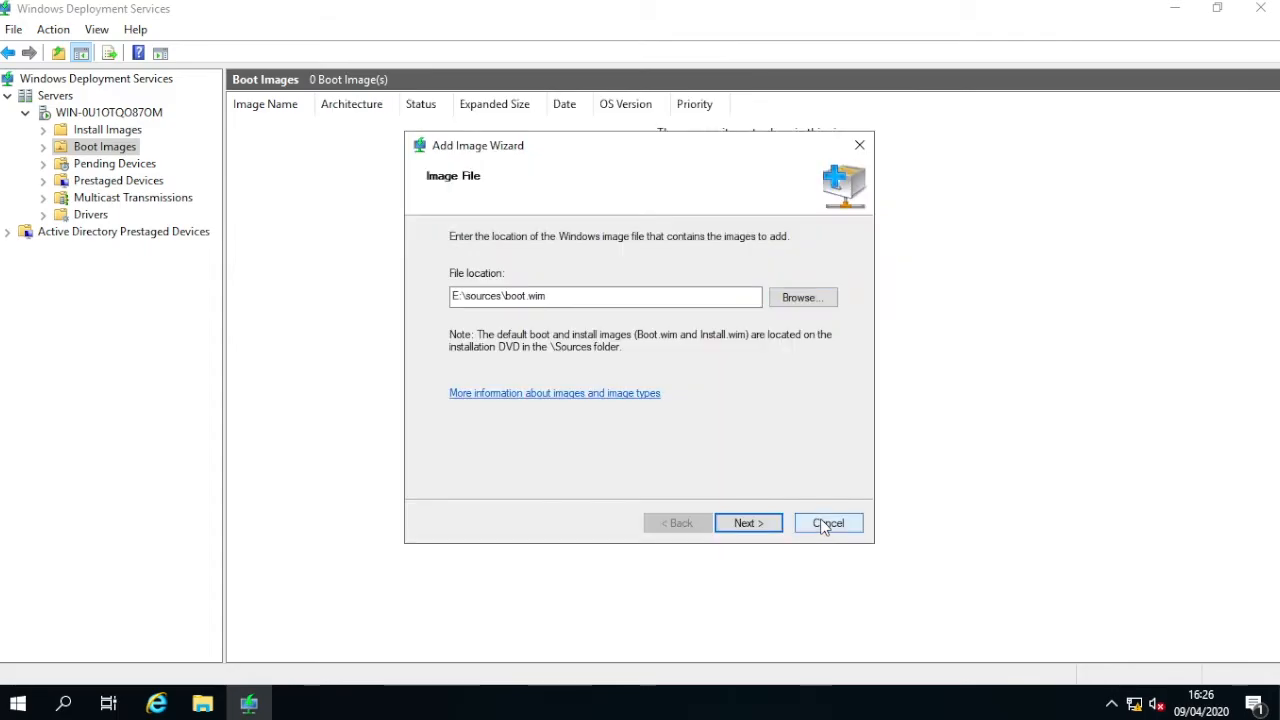
Finish adding the boot image as Microsoft Windows Setup (x64) with its default description, and widen the Image Name column in the list
left_click(737, 522)
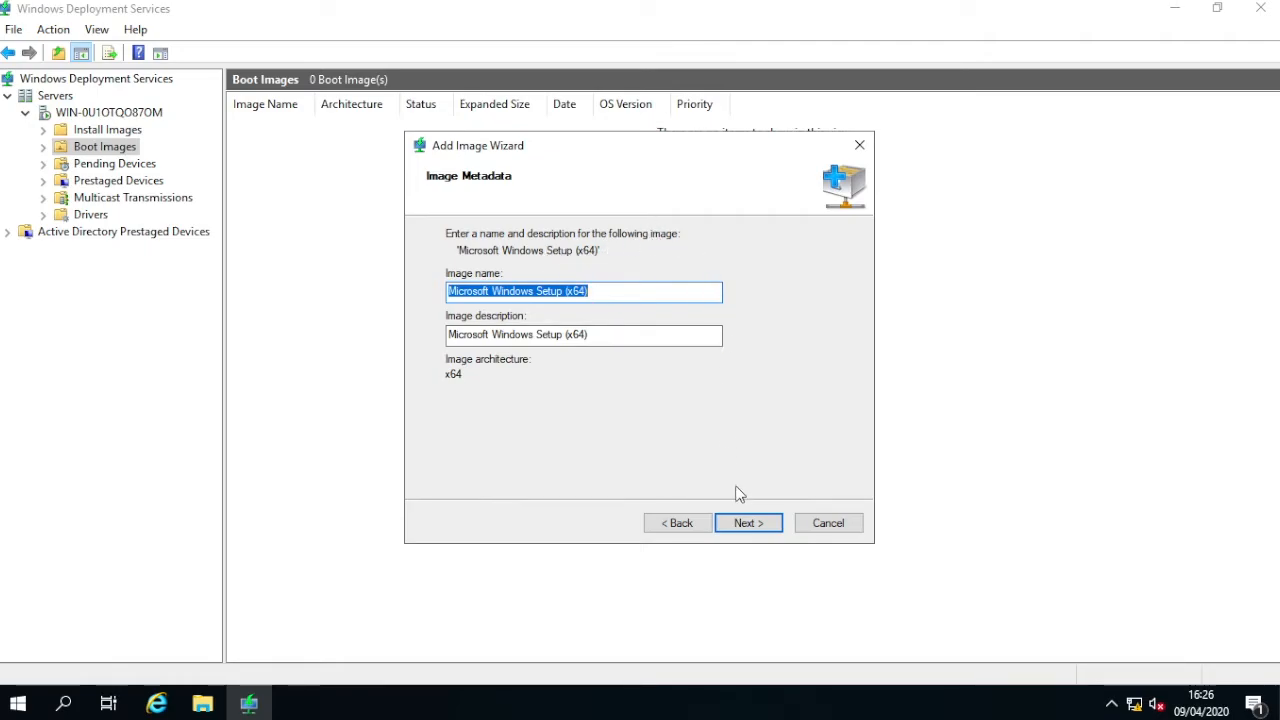
left_click(735, 525)
left_click(750, 527)
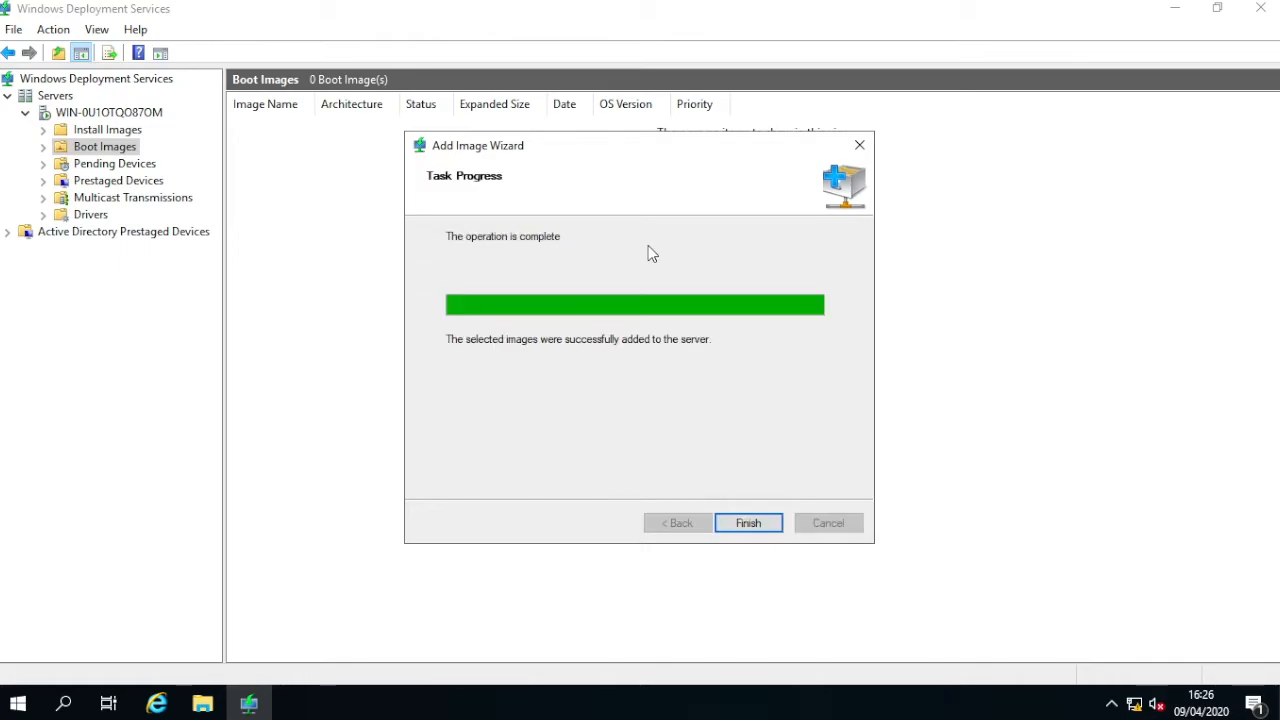
left_click(745, 520)
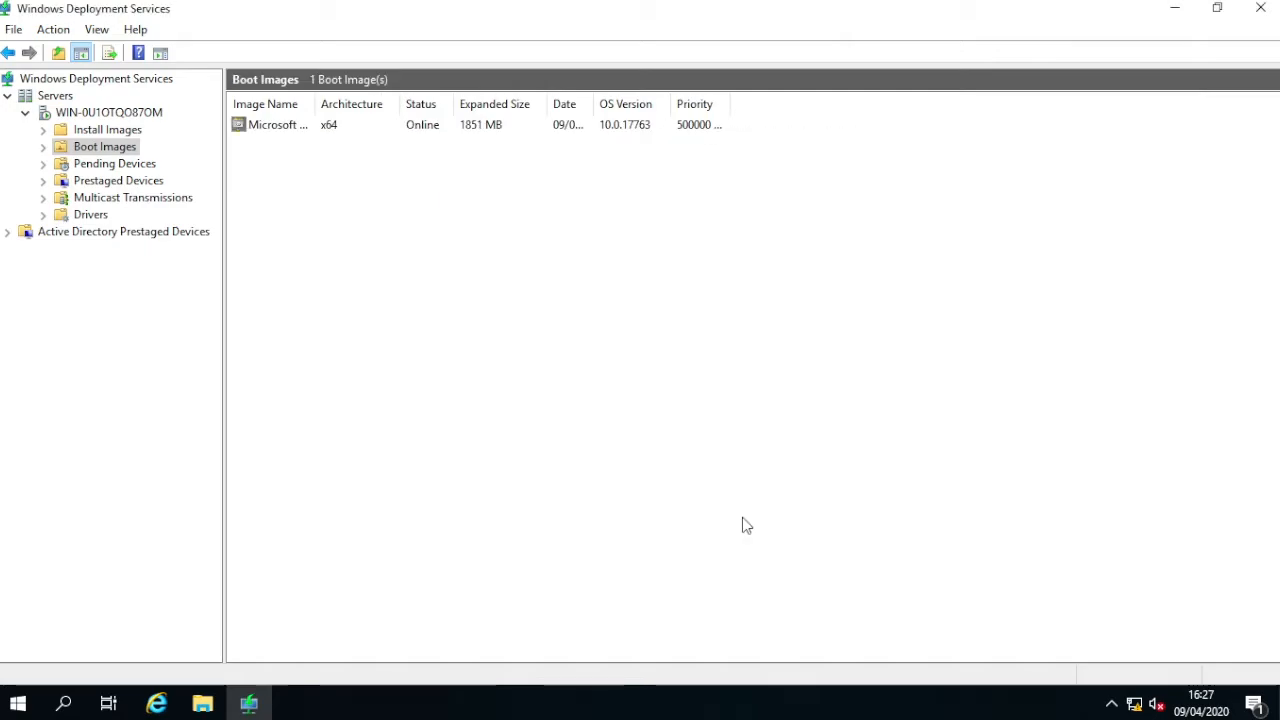
left_click(318, 128)
mouse_move(320, 104)
left_mouse_down()
mouse_move(383, 104)
mouse_move(335, 104)
left_mouse_up()
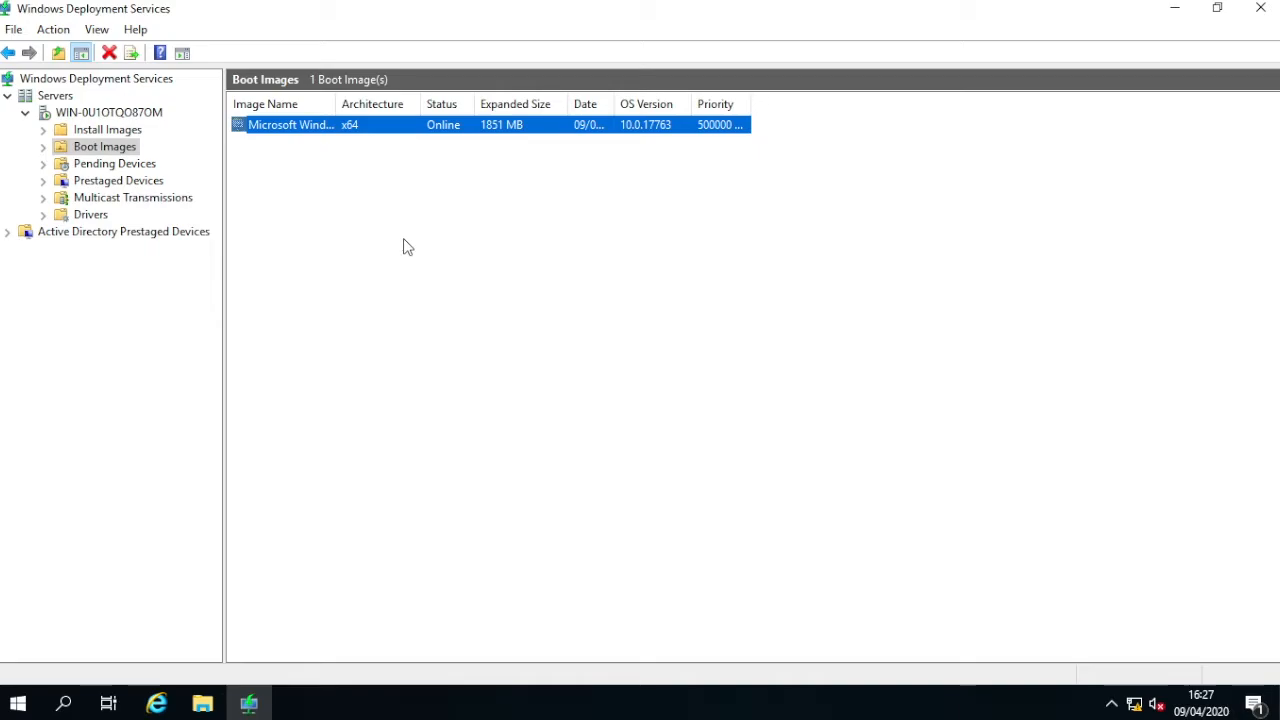
Start adding an install image under Install Images, creating a new image group named ImageGroup1
left_click(131, 134)
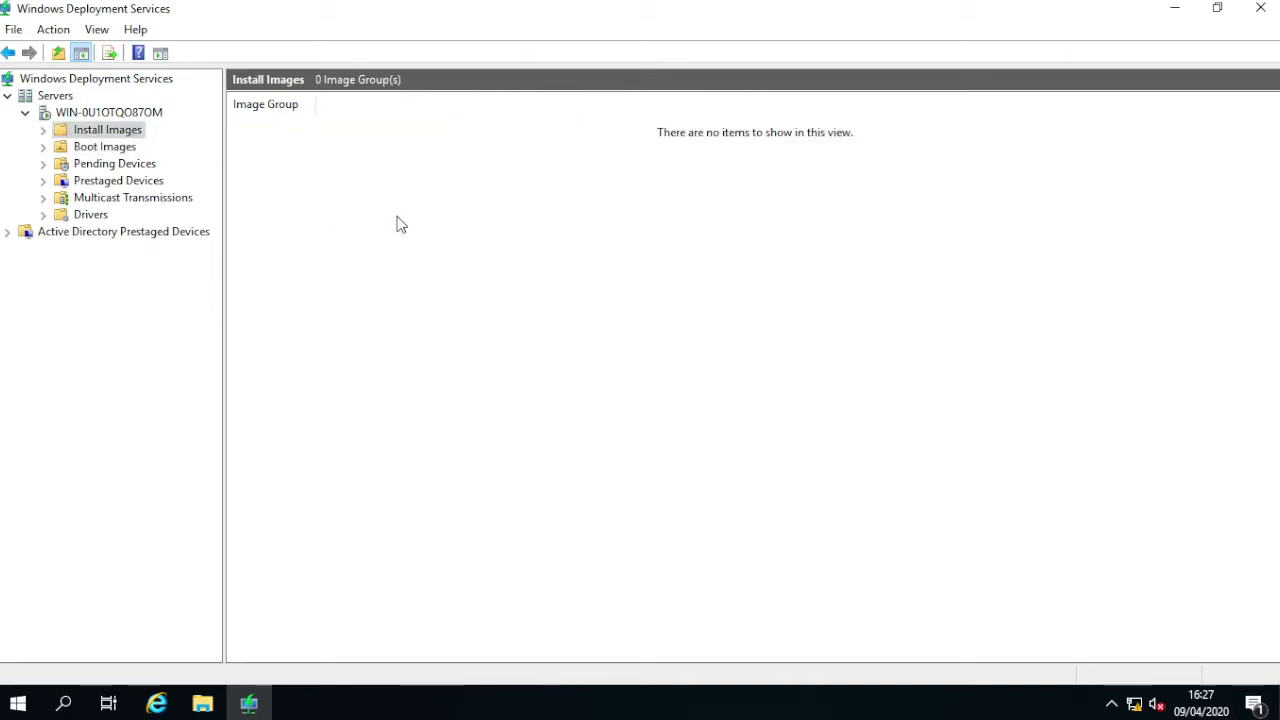
right_click(357, 226)
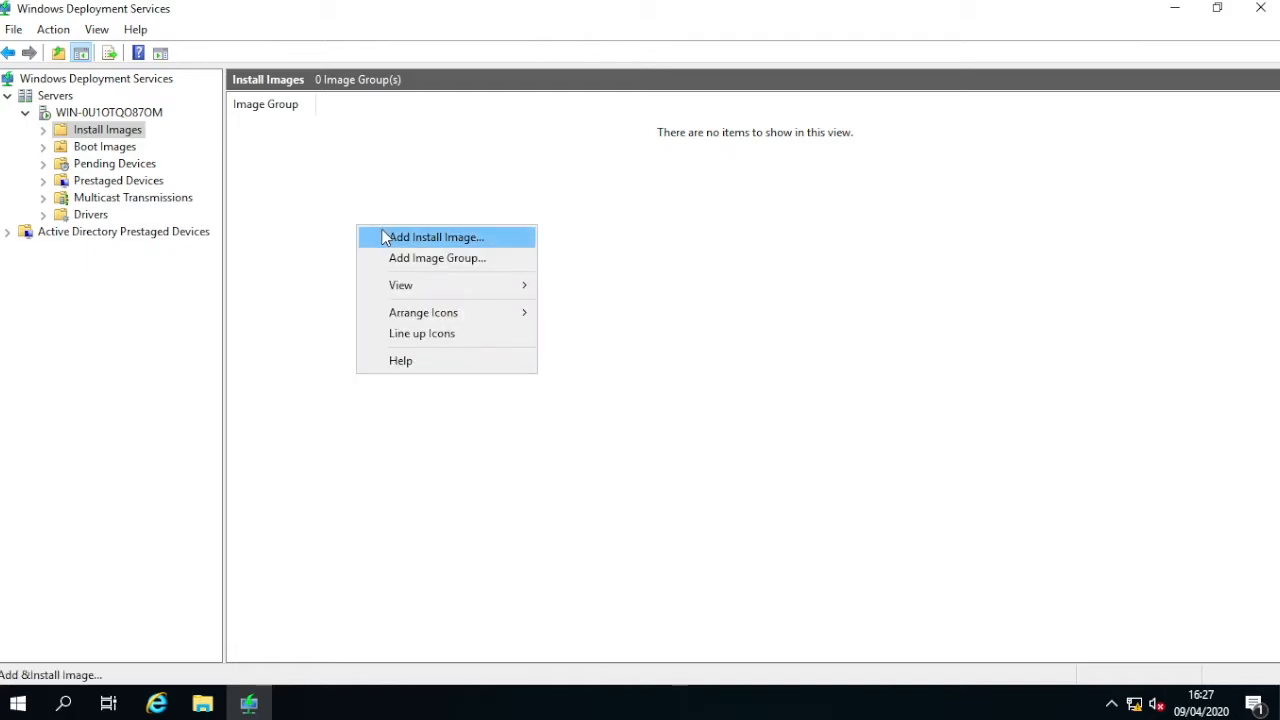
left_click(384, 237)
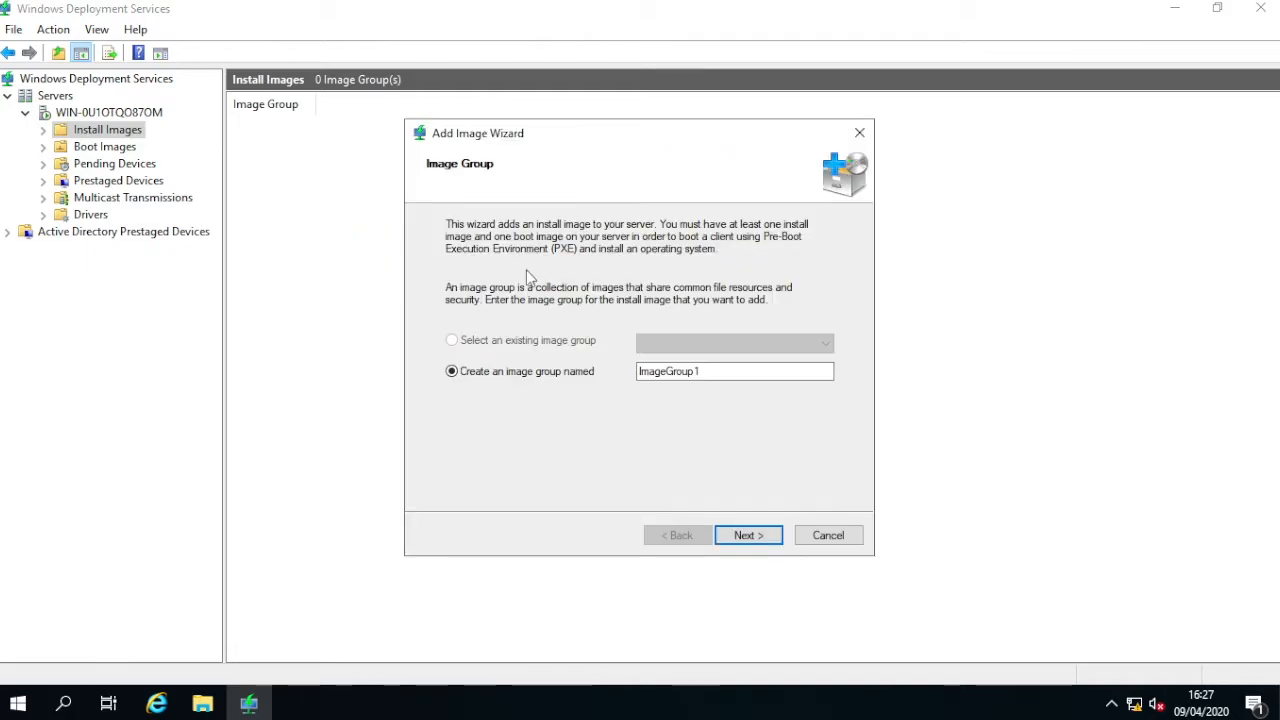
left_click(766, 535)
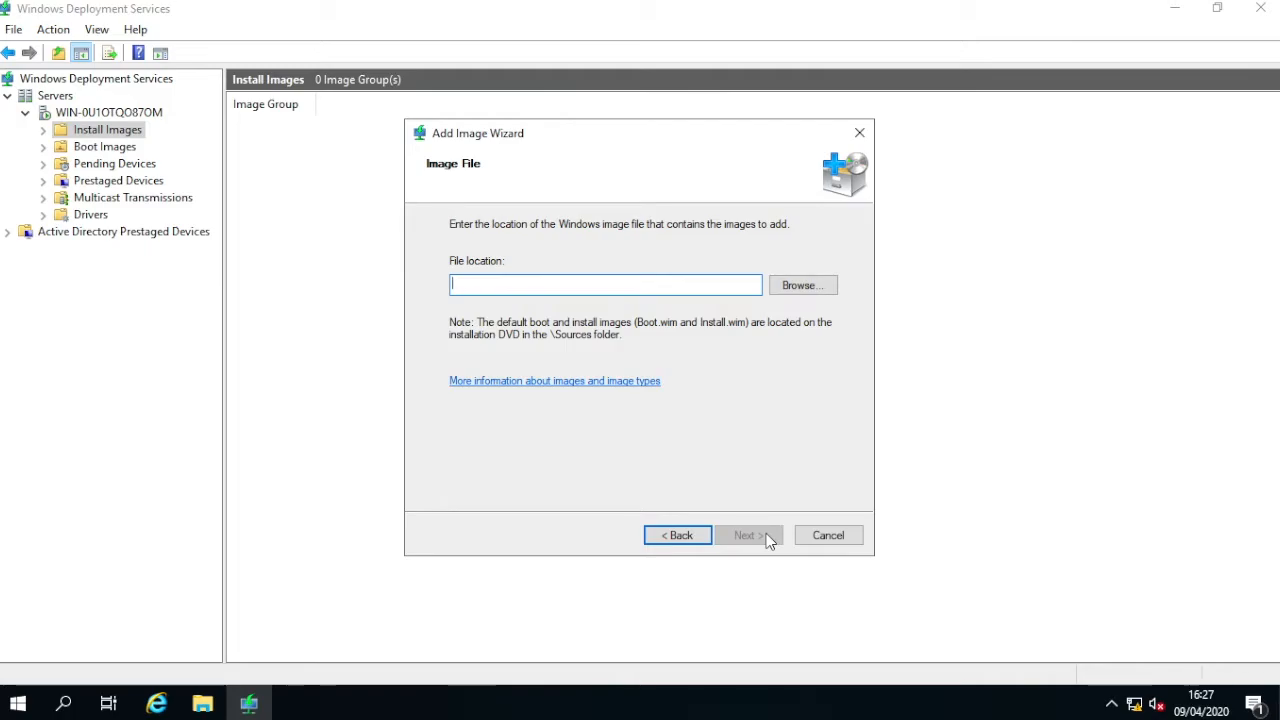
Choose install.wim from the sources folder on DVD drive E: as the install image file and proceed to its available images
left_click(806, 286)
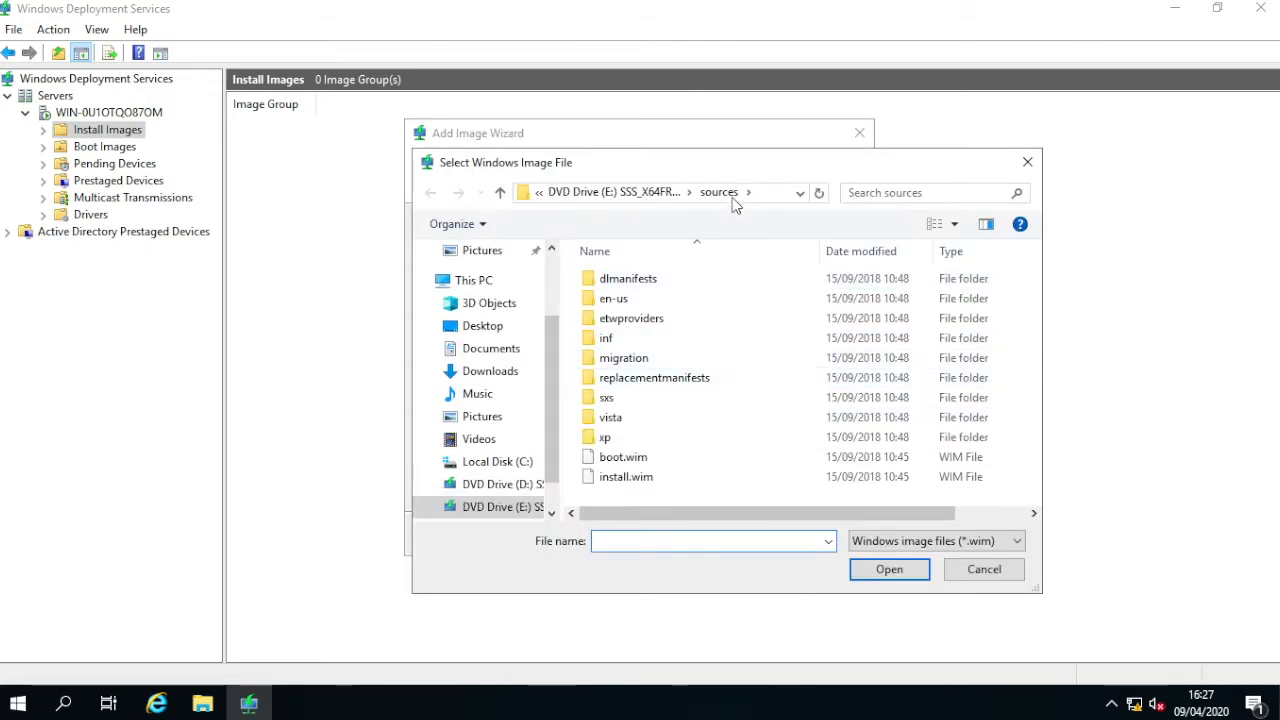
left_click(491, 508)
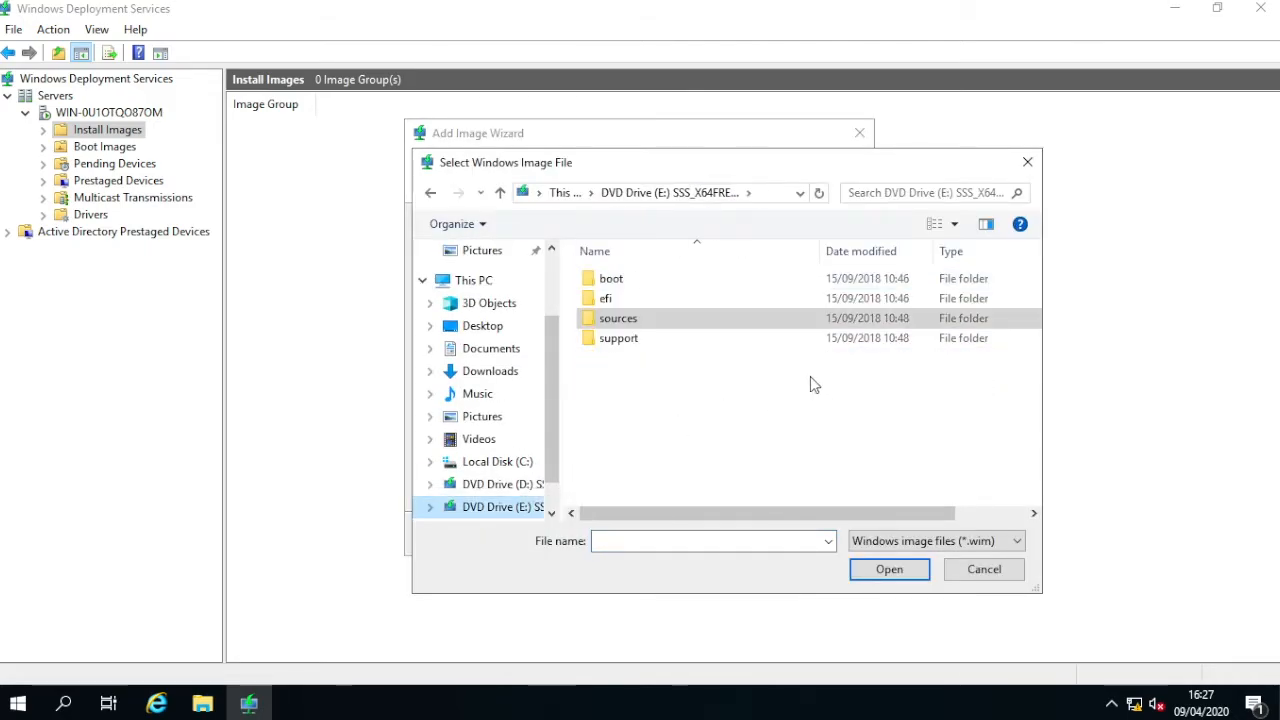
double_click(716, 326)
left_click(743, 481)
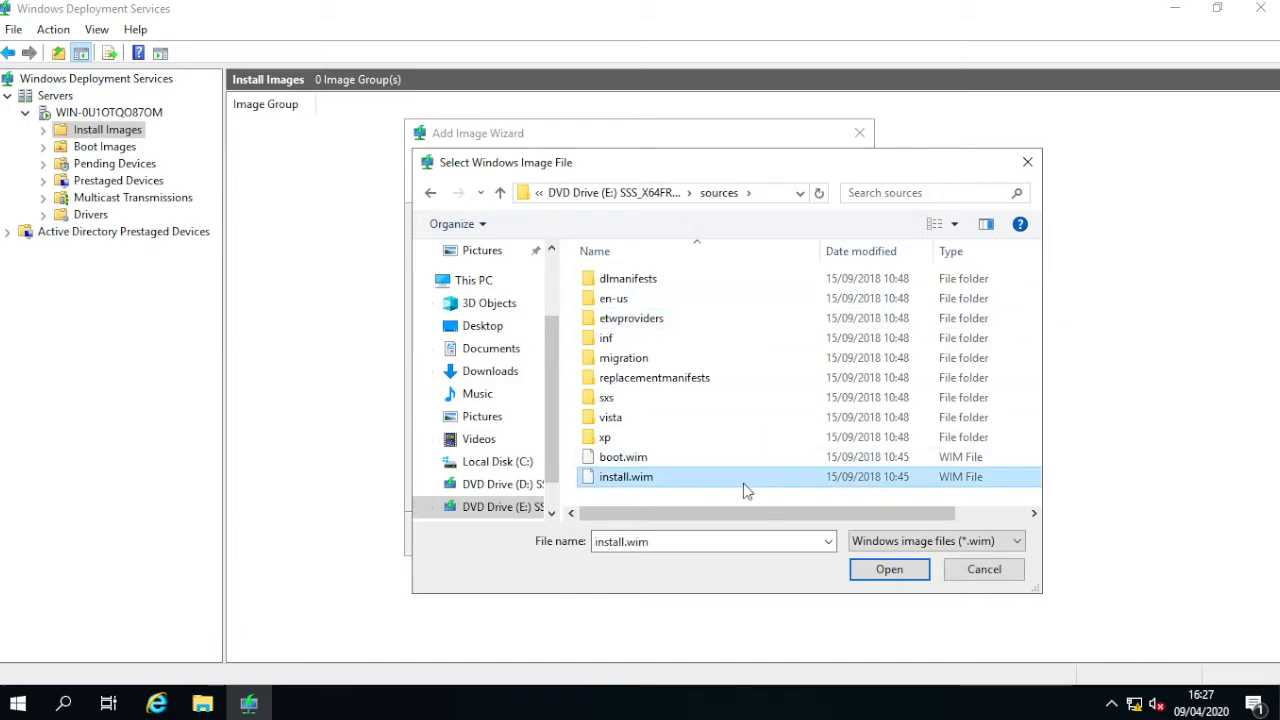
left_click(891, 571)
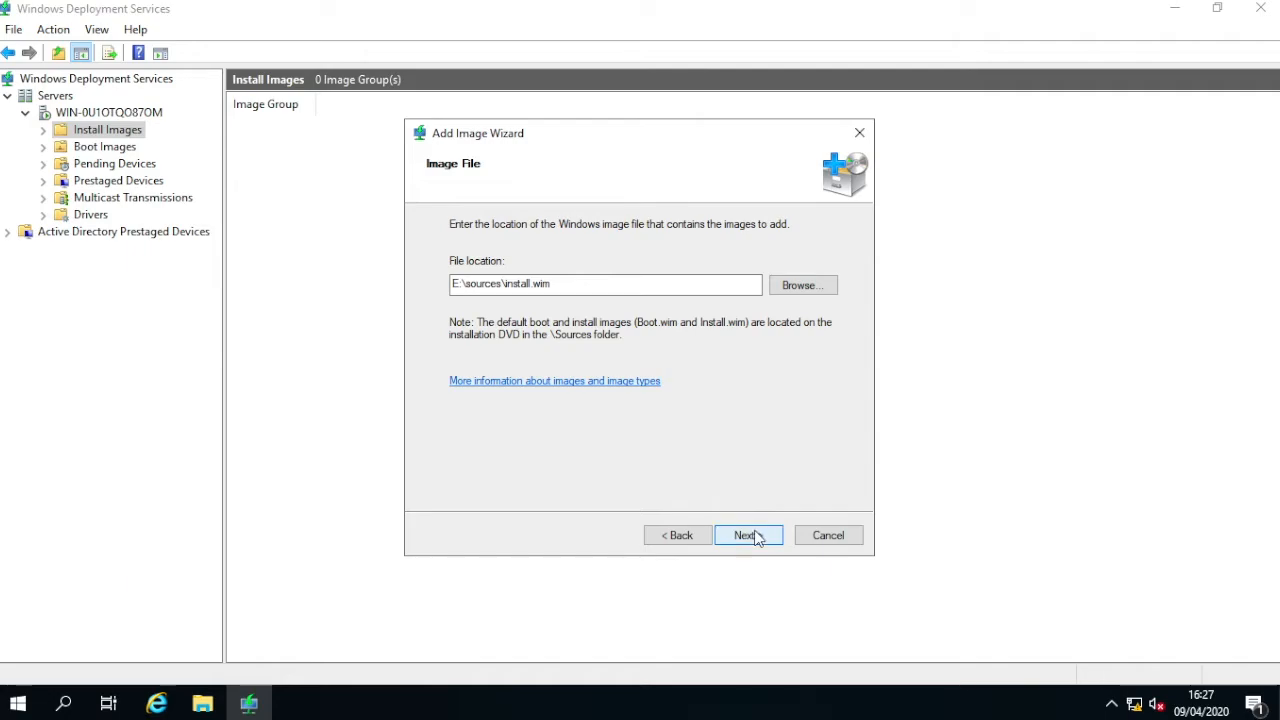
left_click(756, 537)
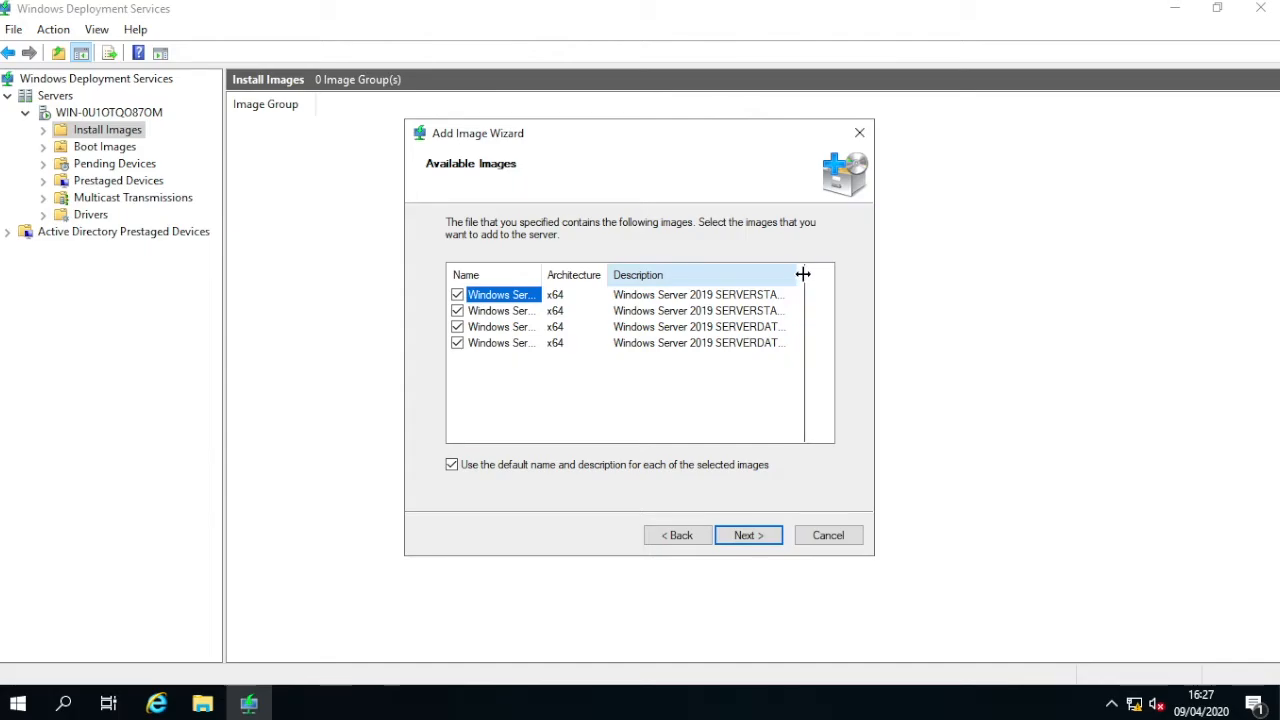
Widen the Name column and review the Windows Server 2019 editions offered in the available images list
left_click_drag(541, 274, 722, 274)
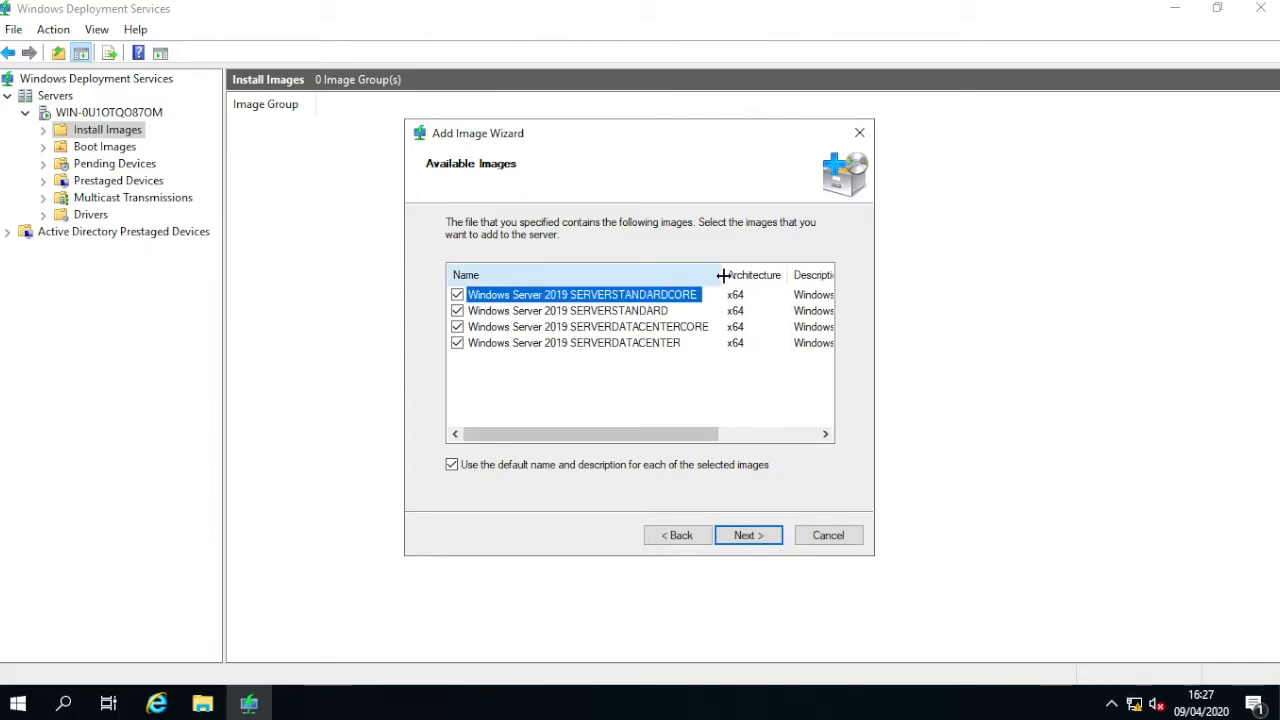
left_click(611, 311)
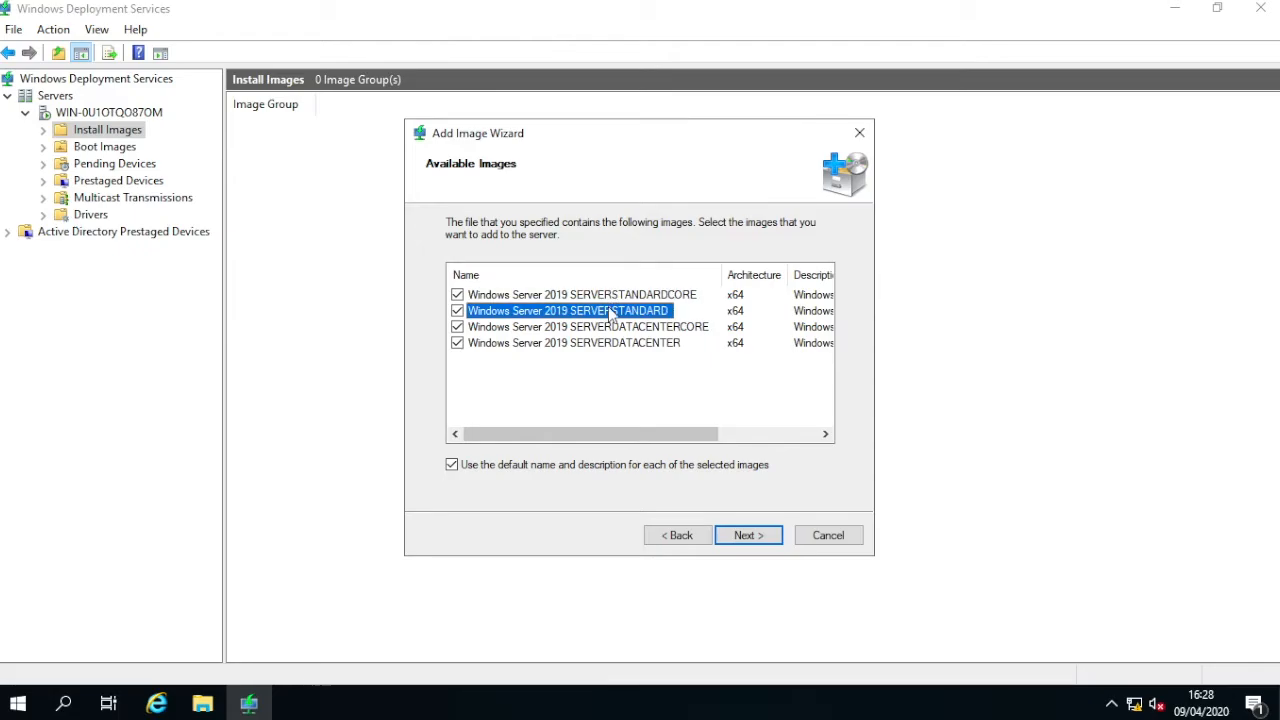
key("Down")
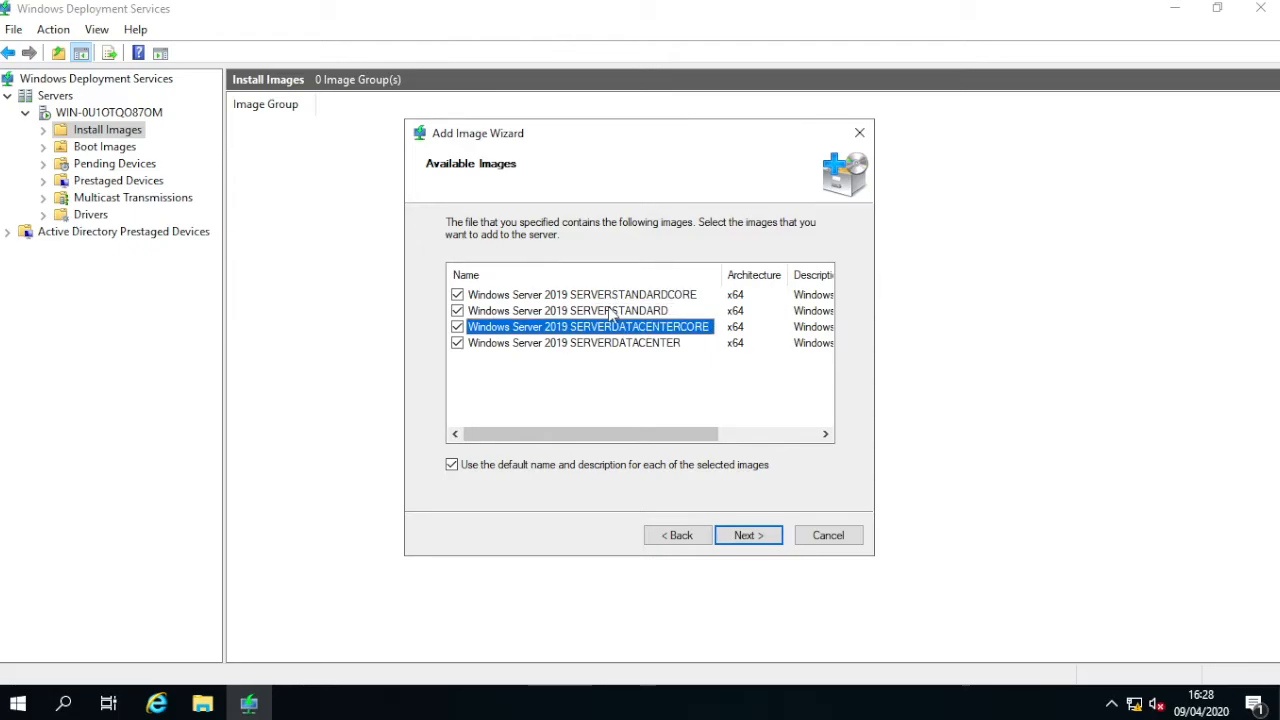
key("Down")
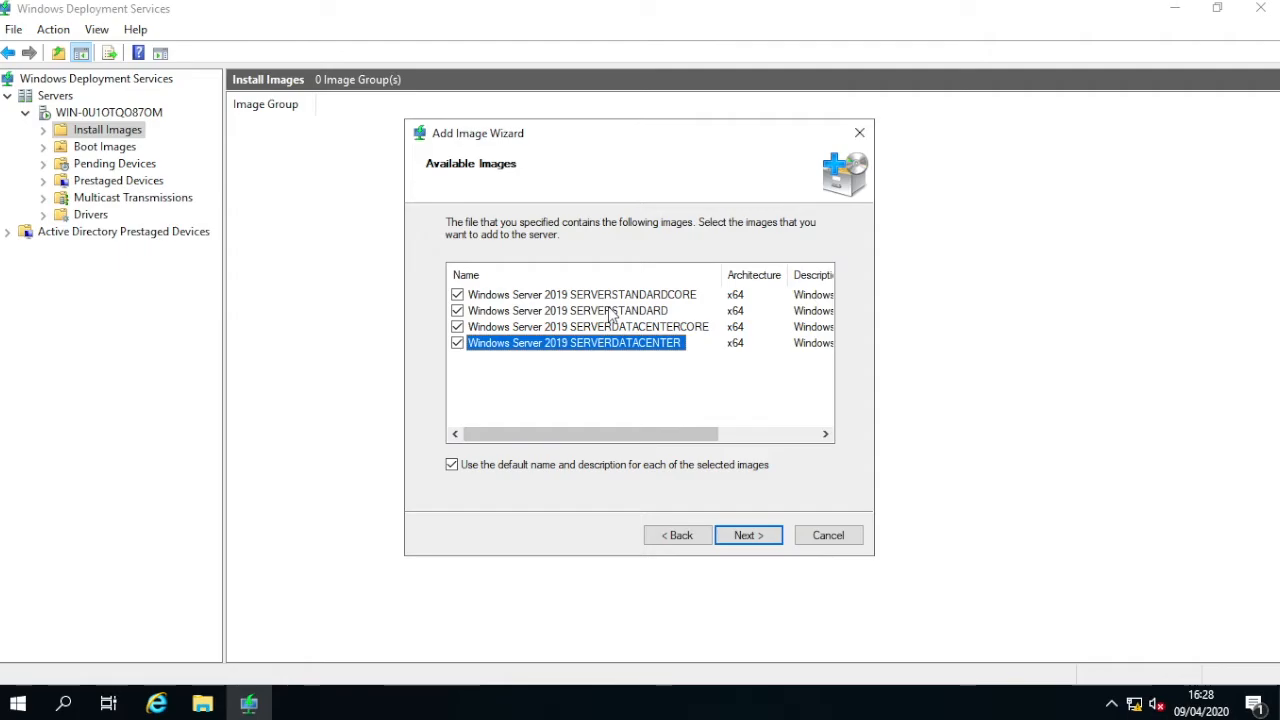
Keep only the Windows Server 2019 SERVERDATACENTER image selected, turn off the default name and description, and proceed to the image metadata
left_click(457, 294)
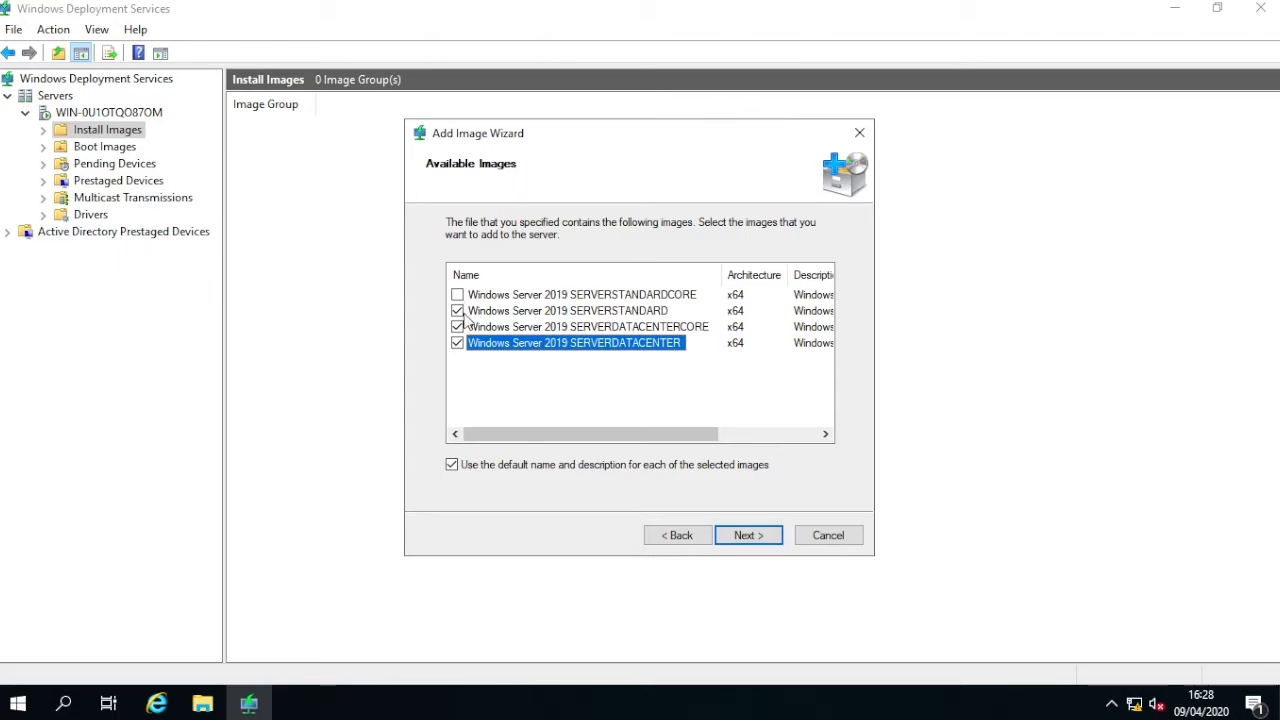
left_click(457, 326)
left_click(458, 311)
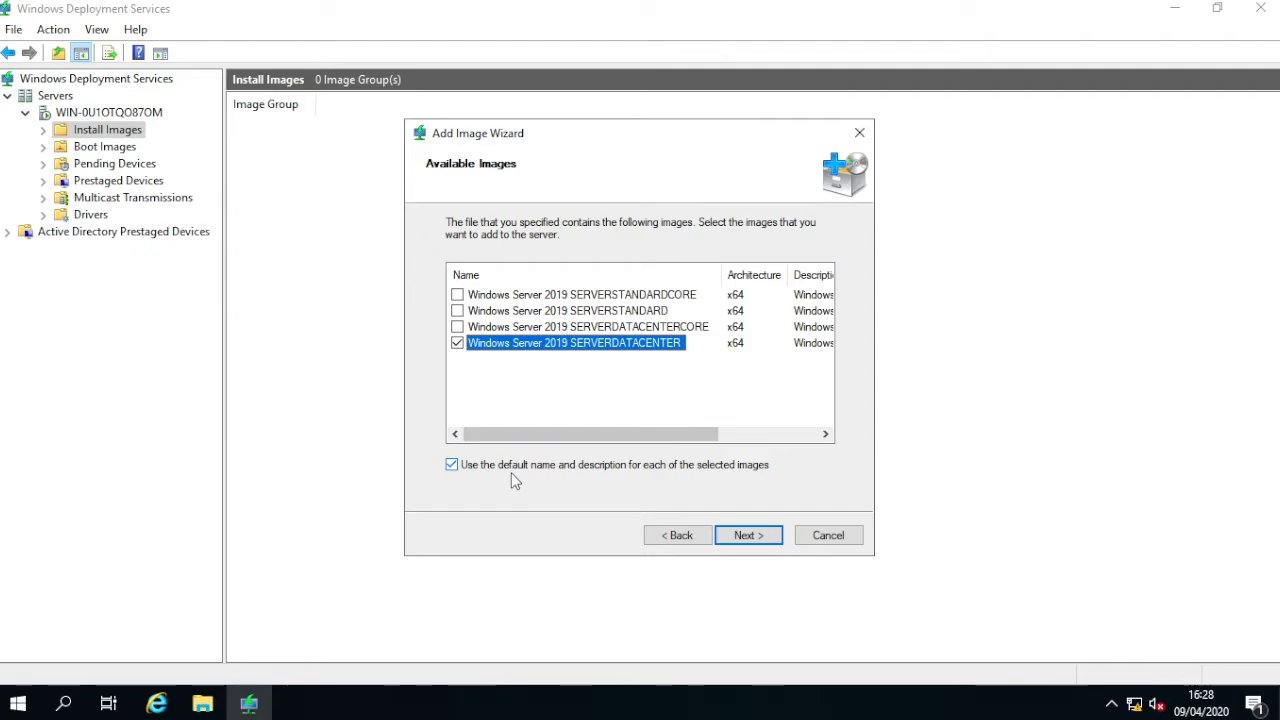
left_click(632, 467)
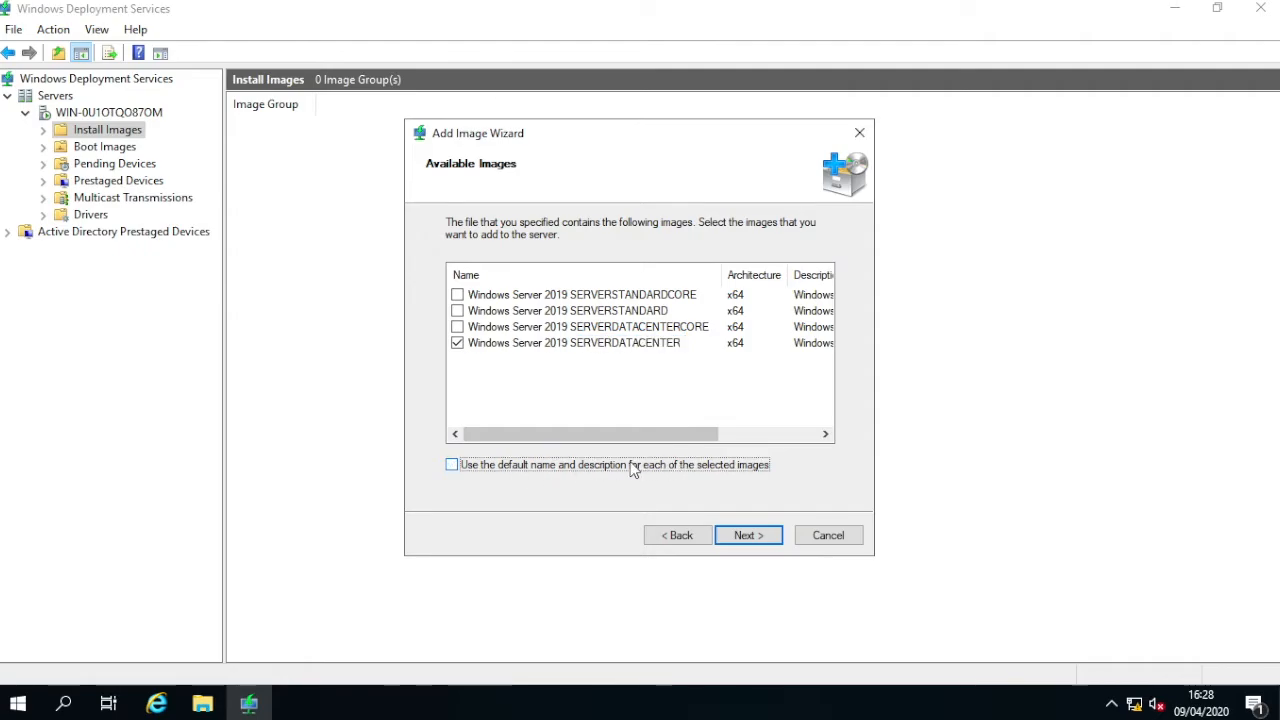
left_click(750, 535)
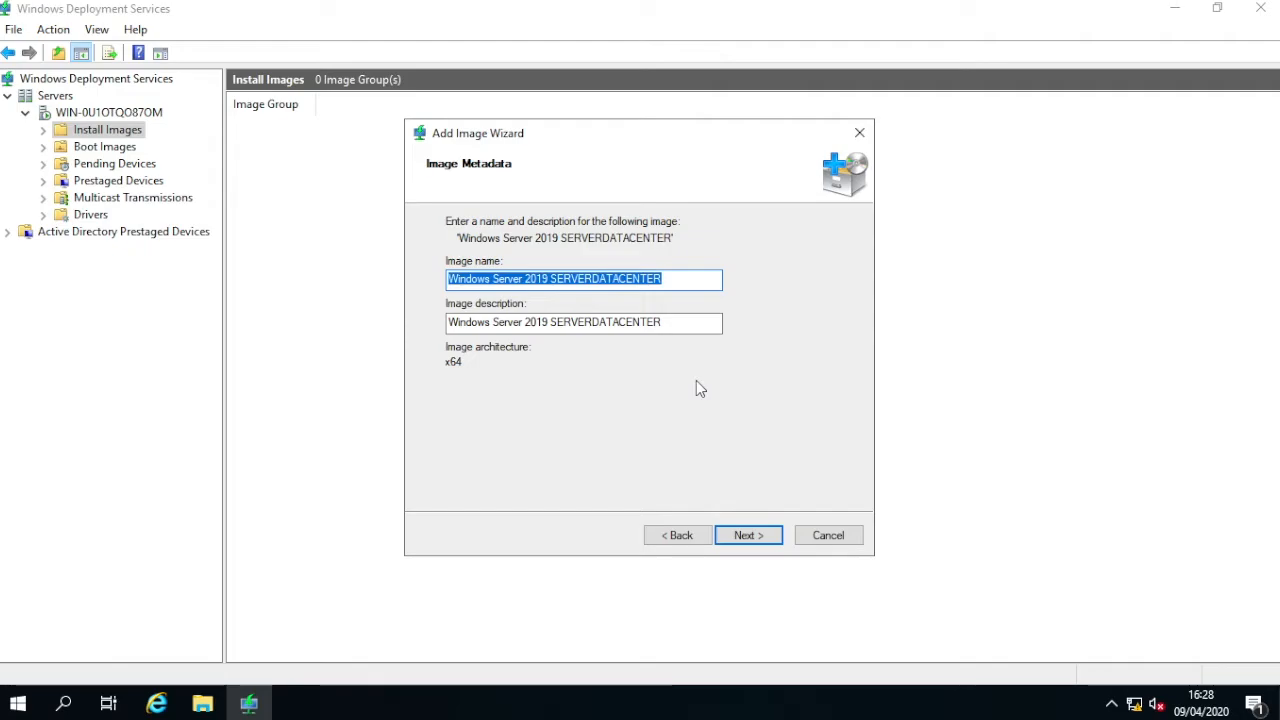
Name the image Windows Server 2019 Datacenter and set its description to Installation
type("Wind")
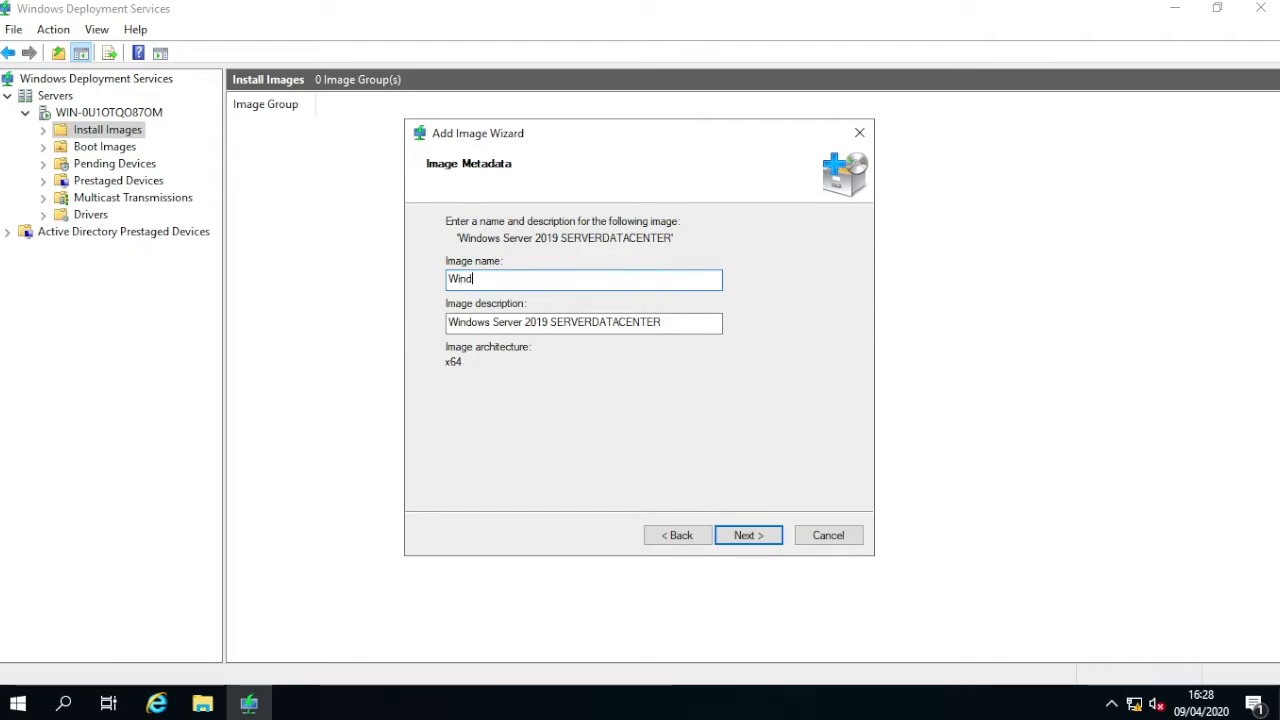
type("ows Serve")
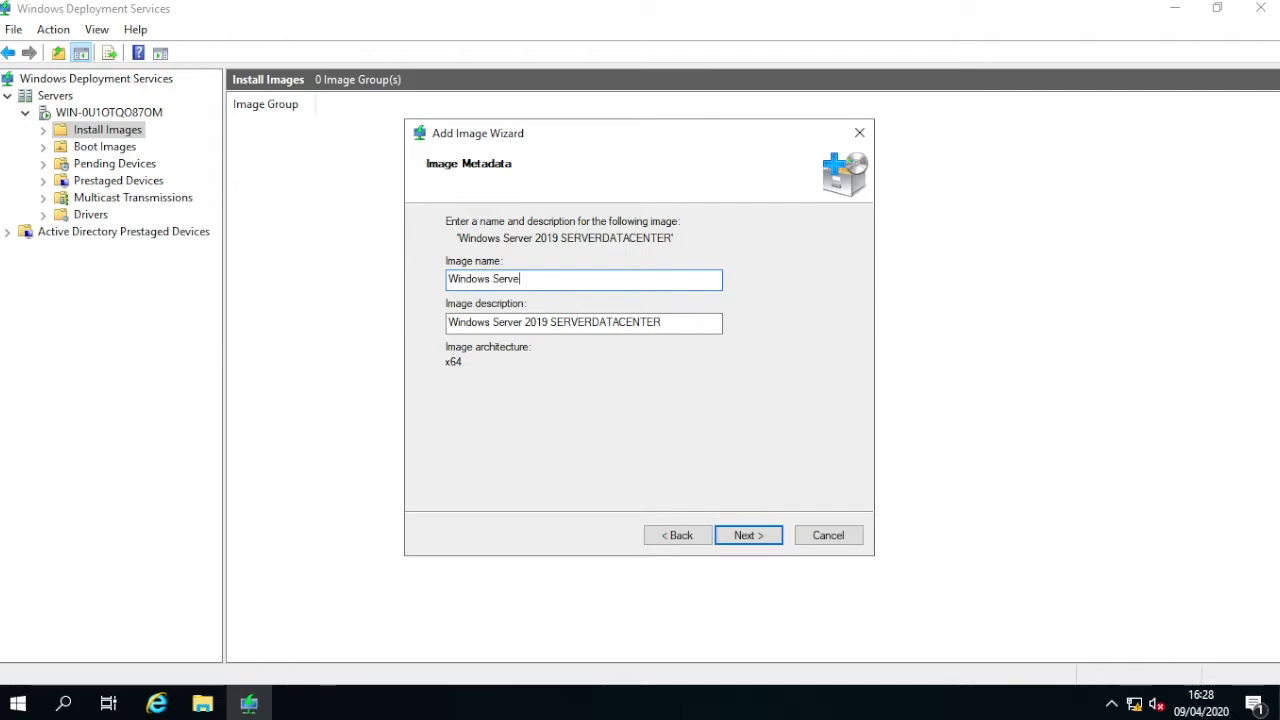
type("r 2019 Datacenter")
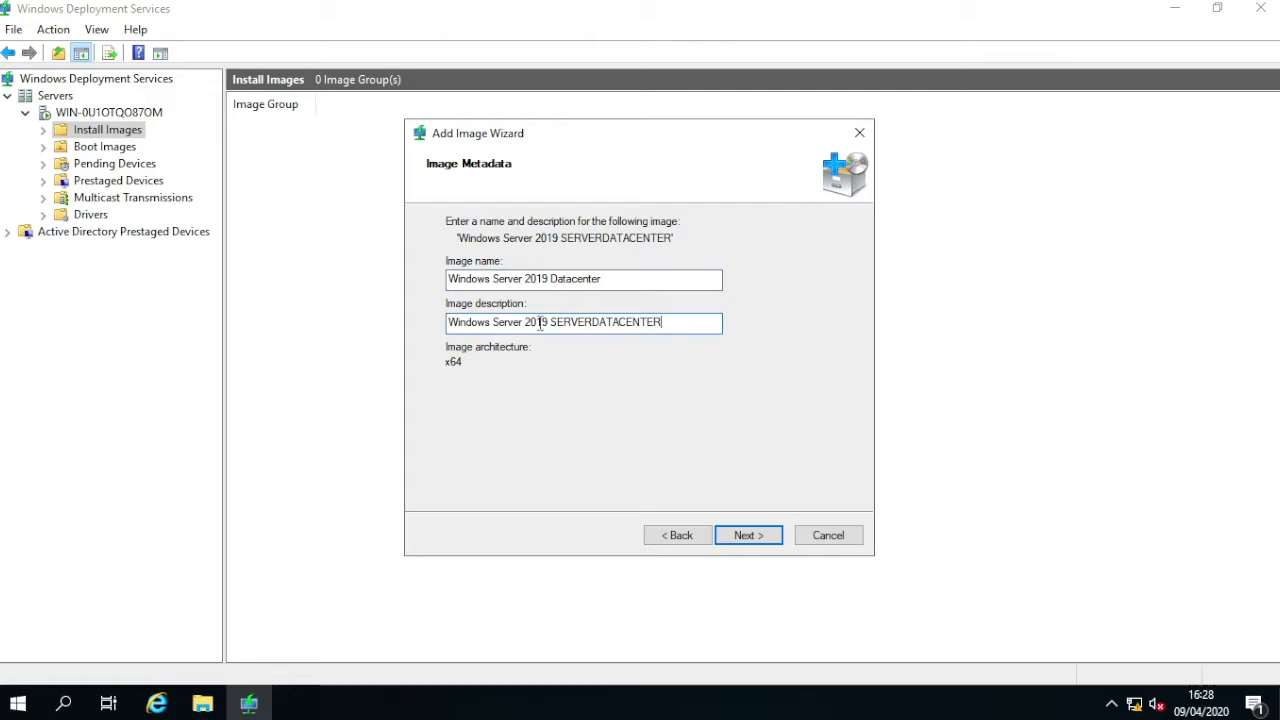
key("Tab")
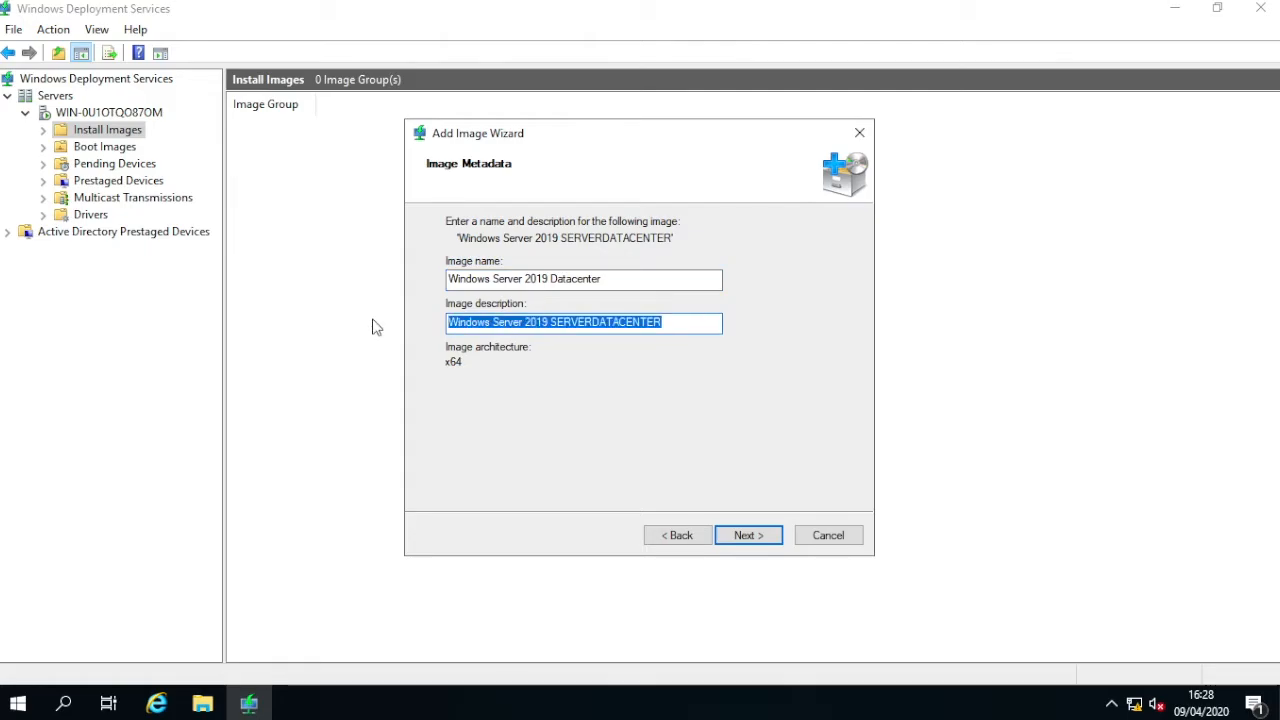
type("INs")
key("BackSpace")
key("BackSpace")
type("nstallation")
Finish adding the install image to ImageGroup1 and widen the Image Name column in the list
left_click(752, 533)
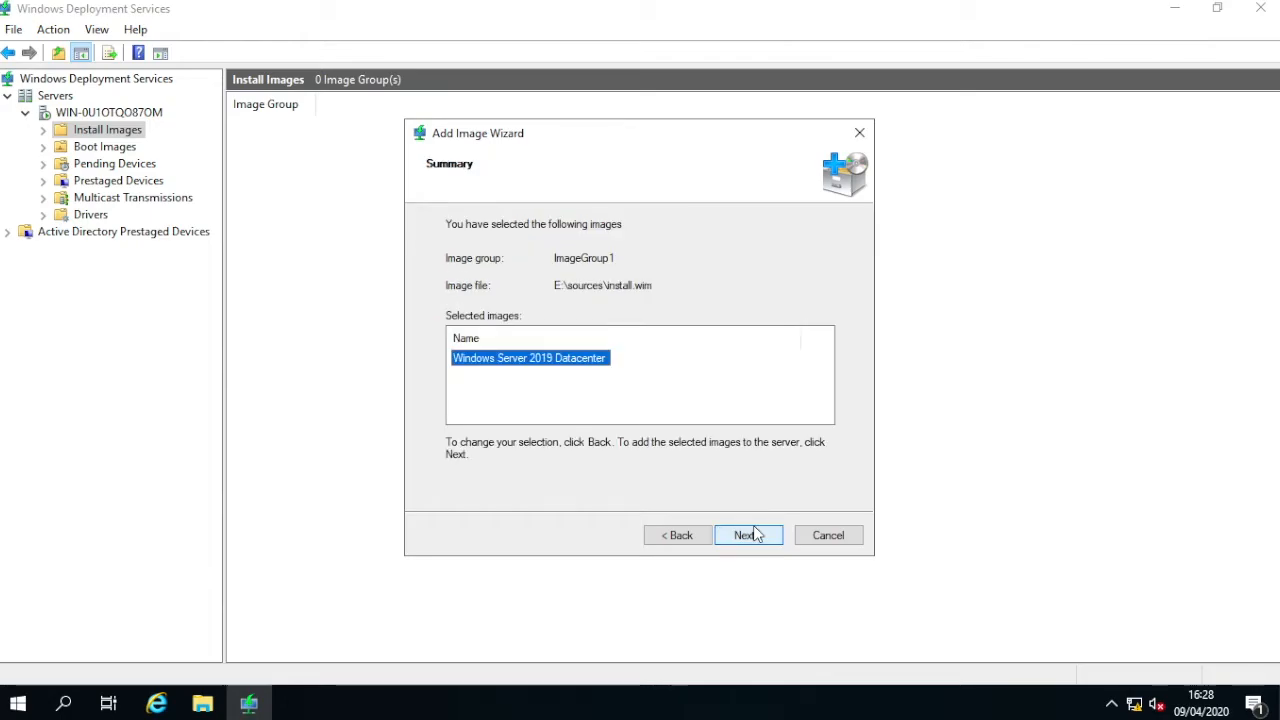
left_click(755, 535)
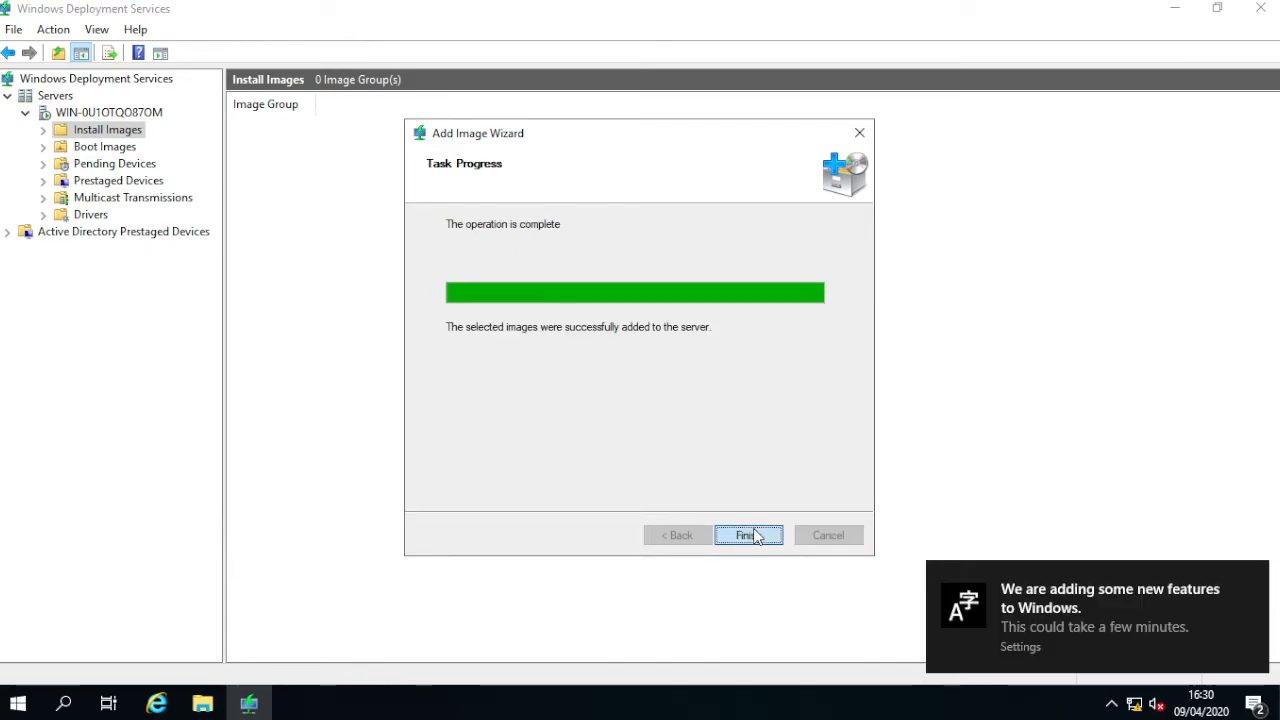
left_click(750, 535)
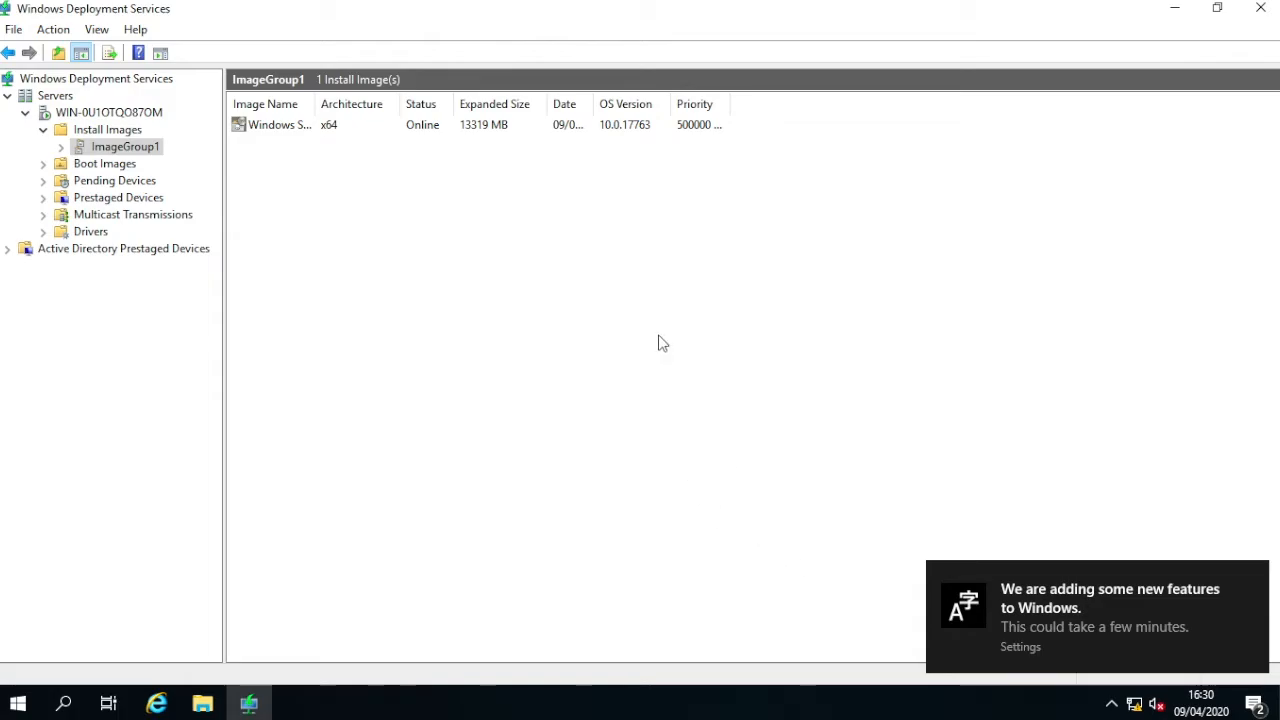
left_click_drag(316, 102, 438, 140)
Review the general details, version, filters and user permissions in the Windows Server 2019 Datacenter image's properties
double_click(366, 129)
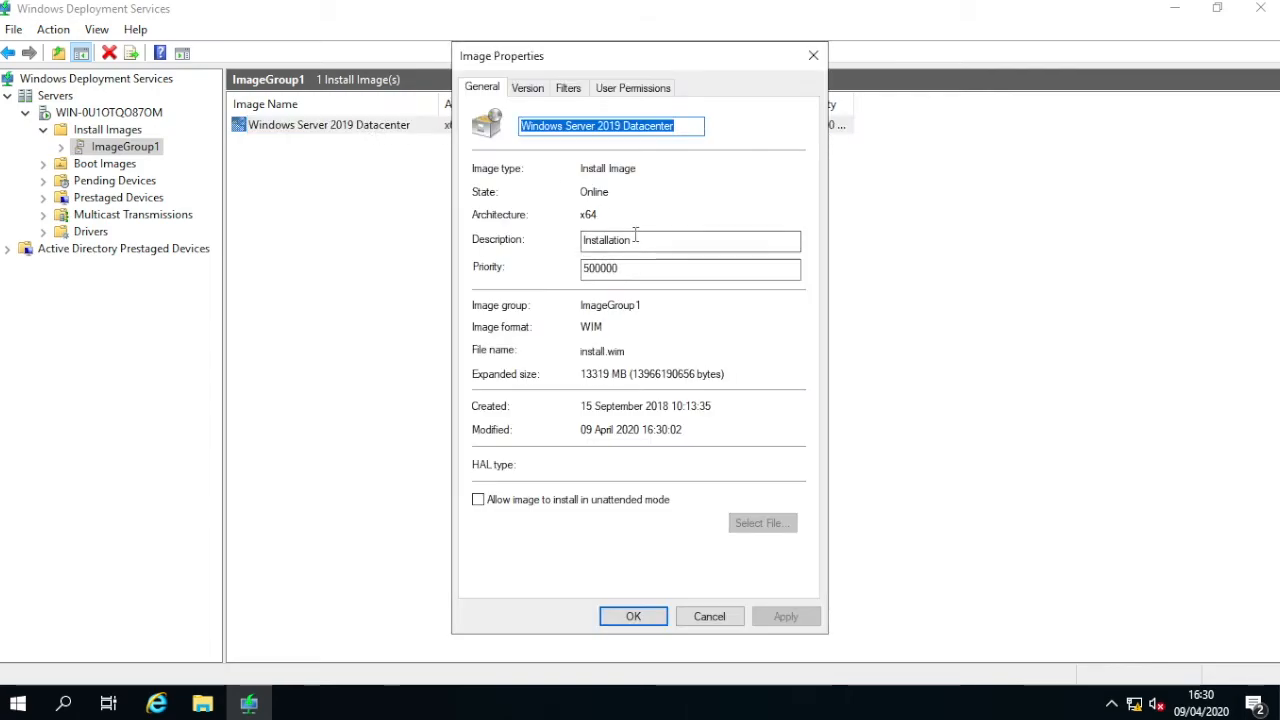
left_click_drag(582, 376, 621, 383)
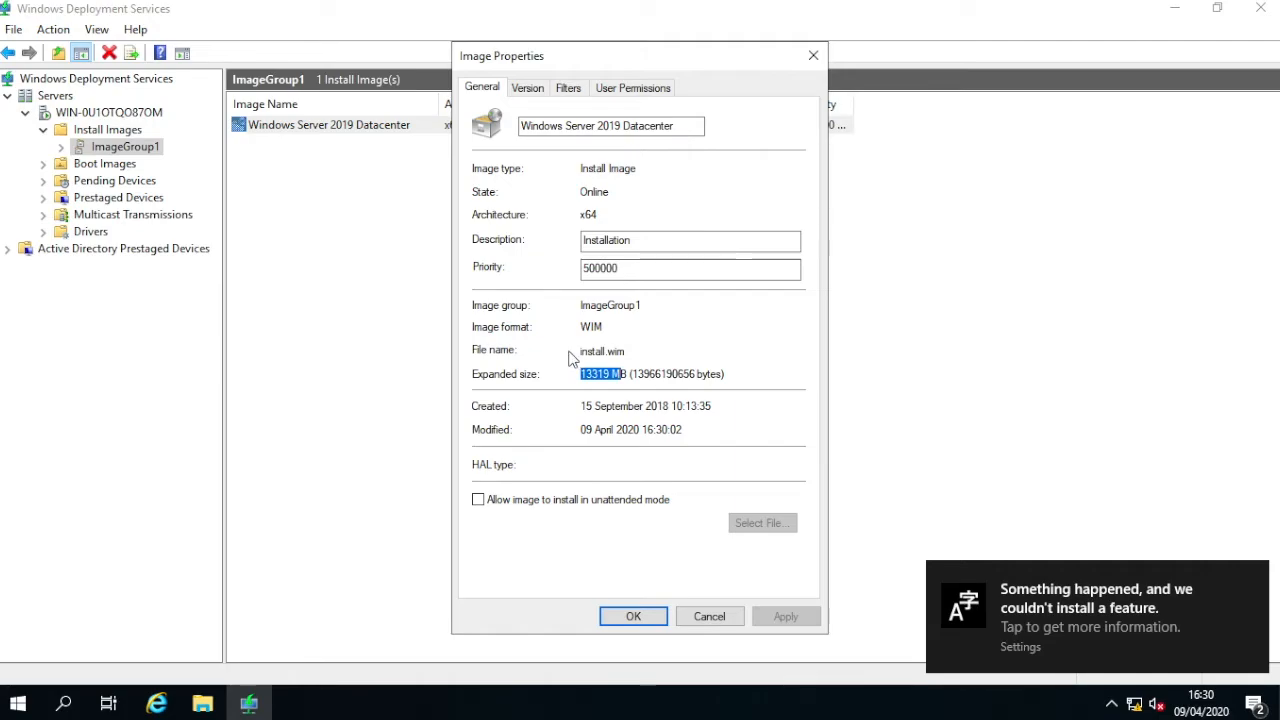
left_click(622, 401)
left_click(628, 237)
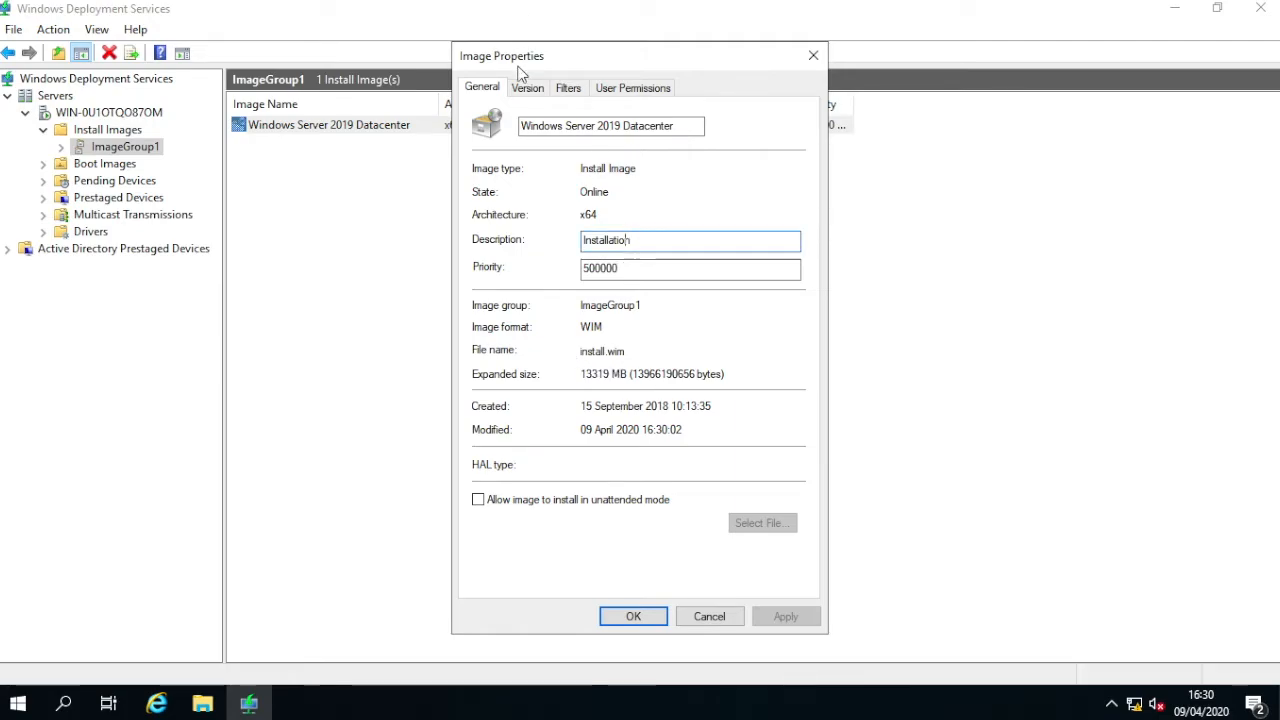
left_click(527, 87)
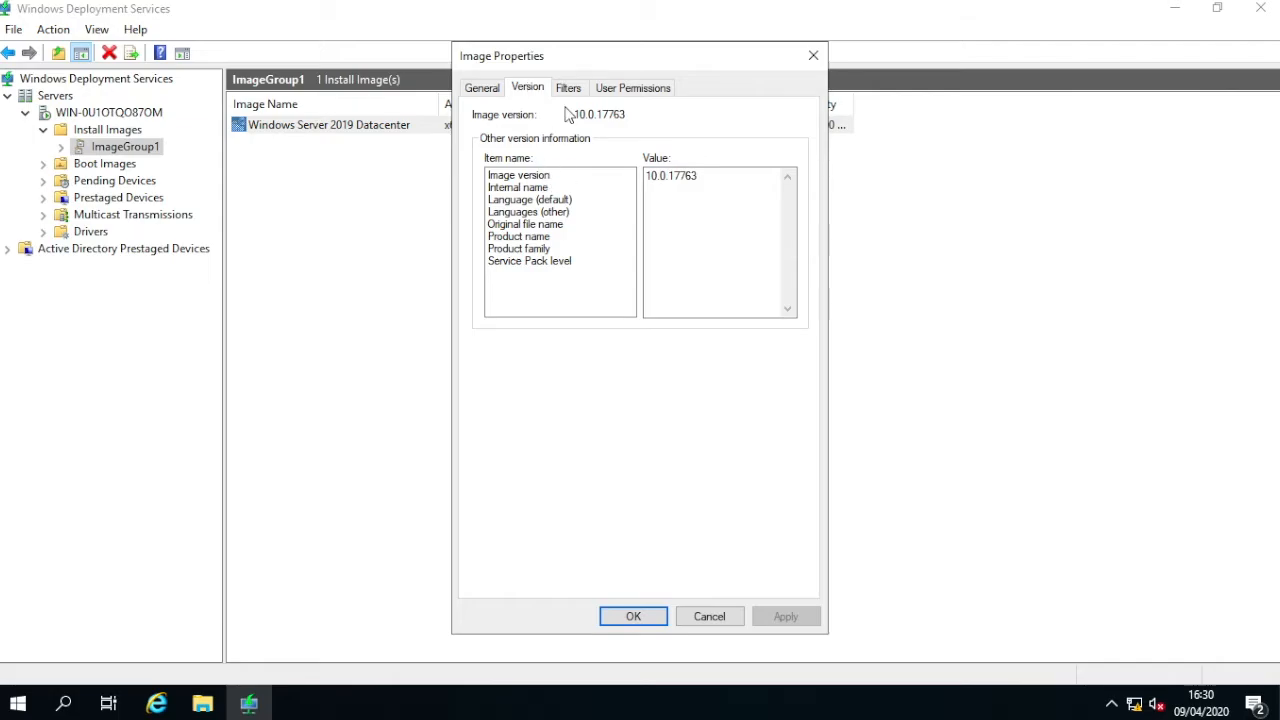
left_click(568, 89)
left_click(629, 91)
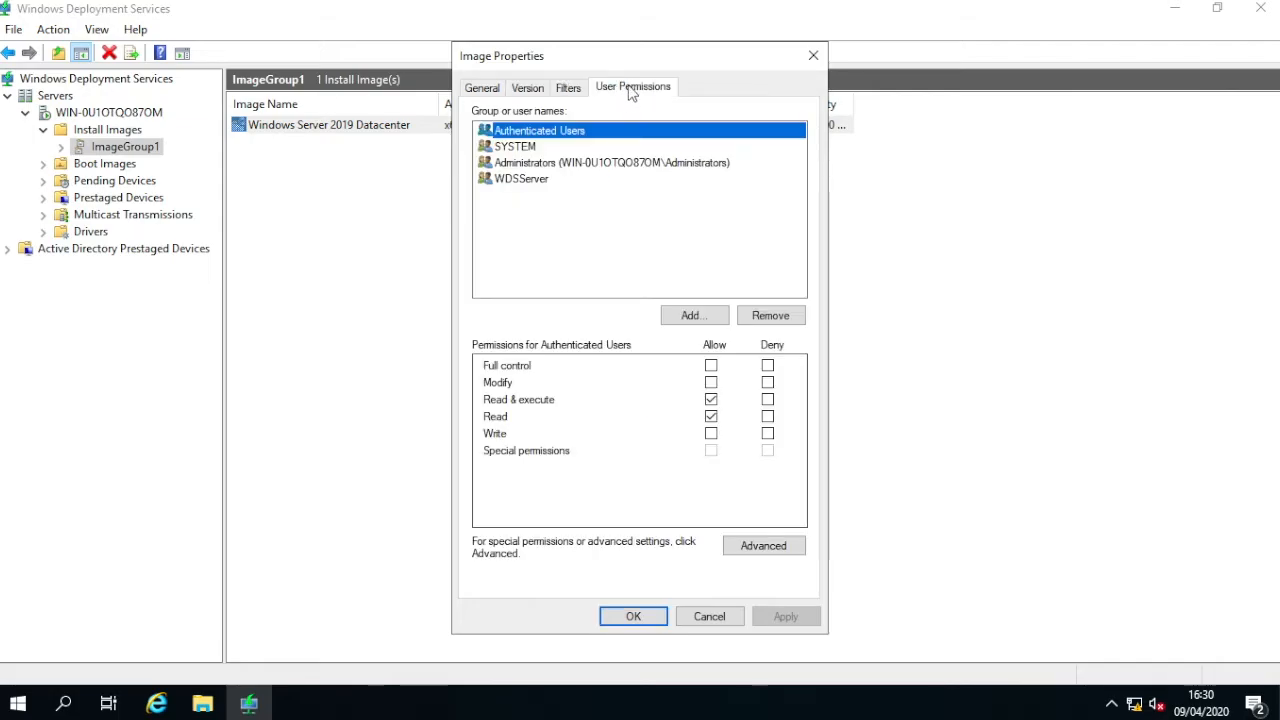
left_click(634, 617)
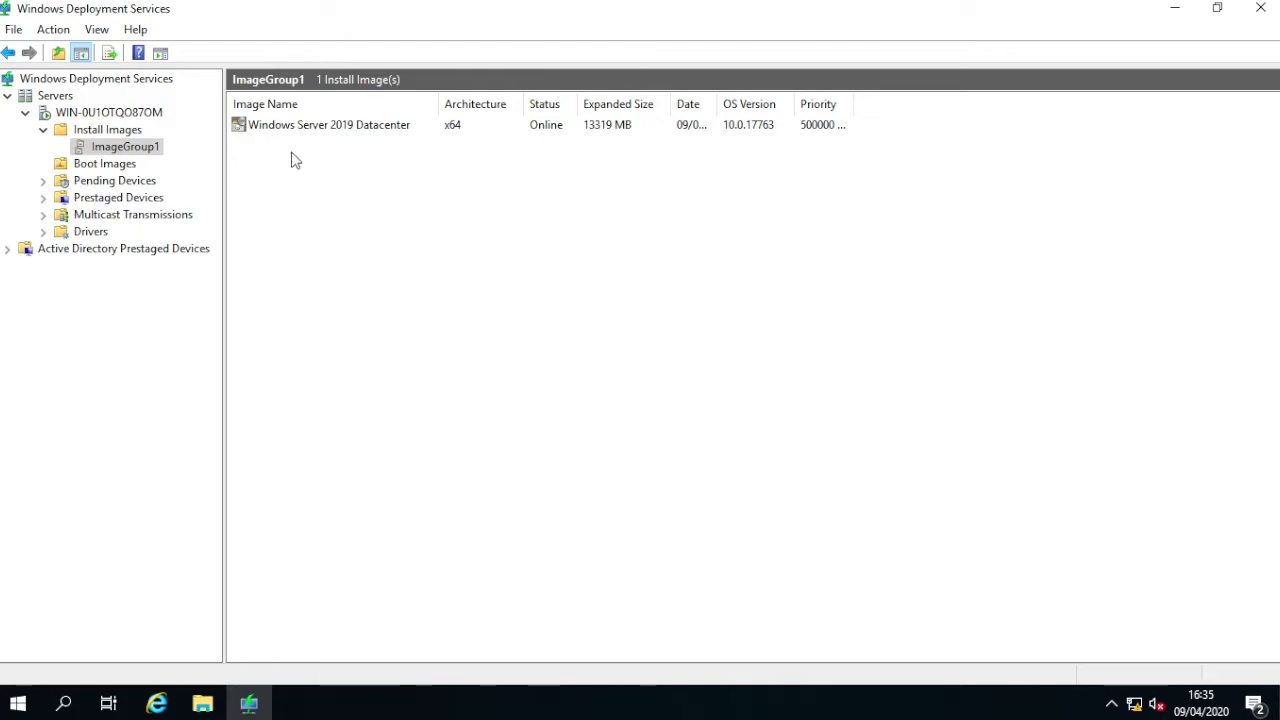
Open the deployment server's properties for review
right_click(141, 116)
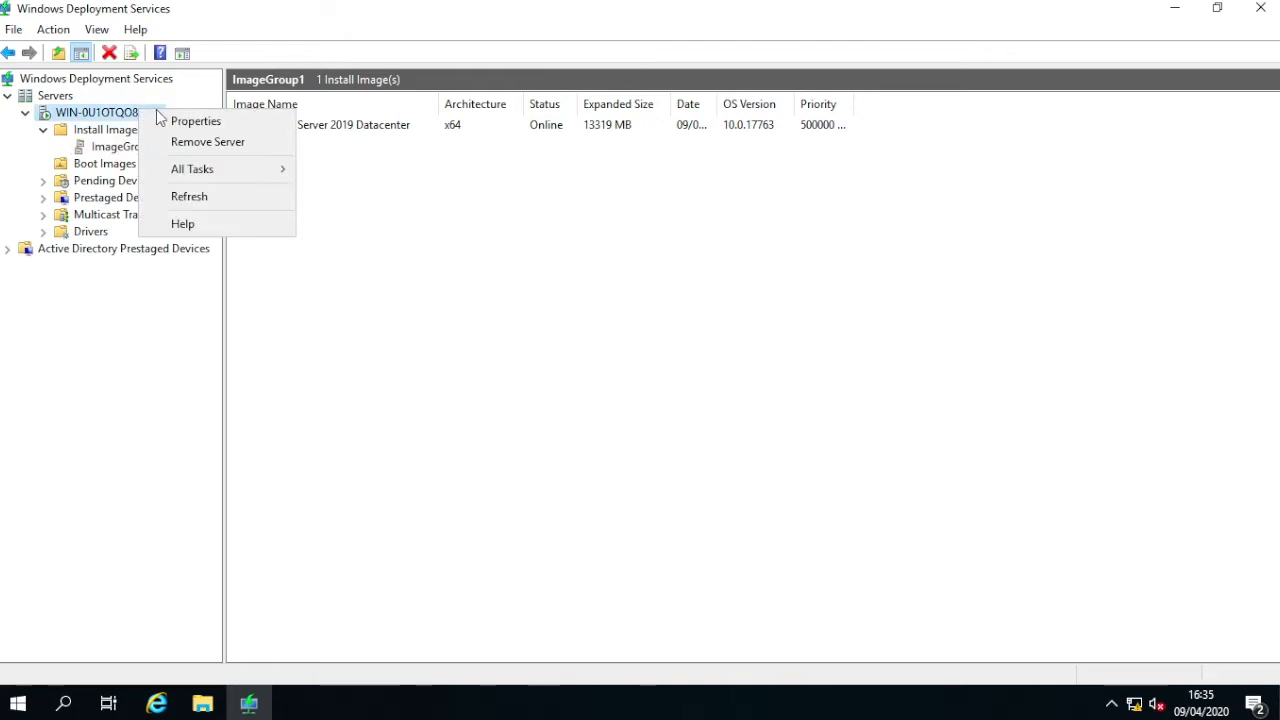
left_click(188, 122)
left_click(700, 129)
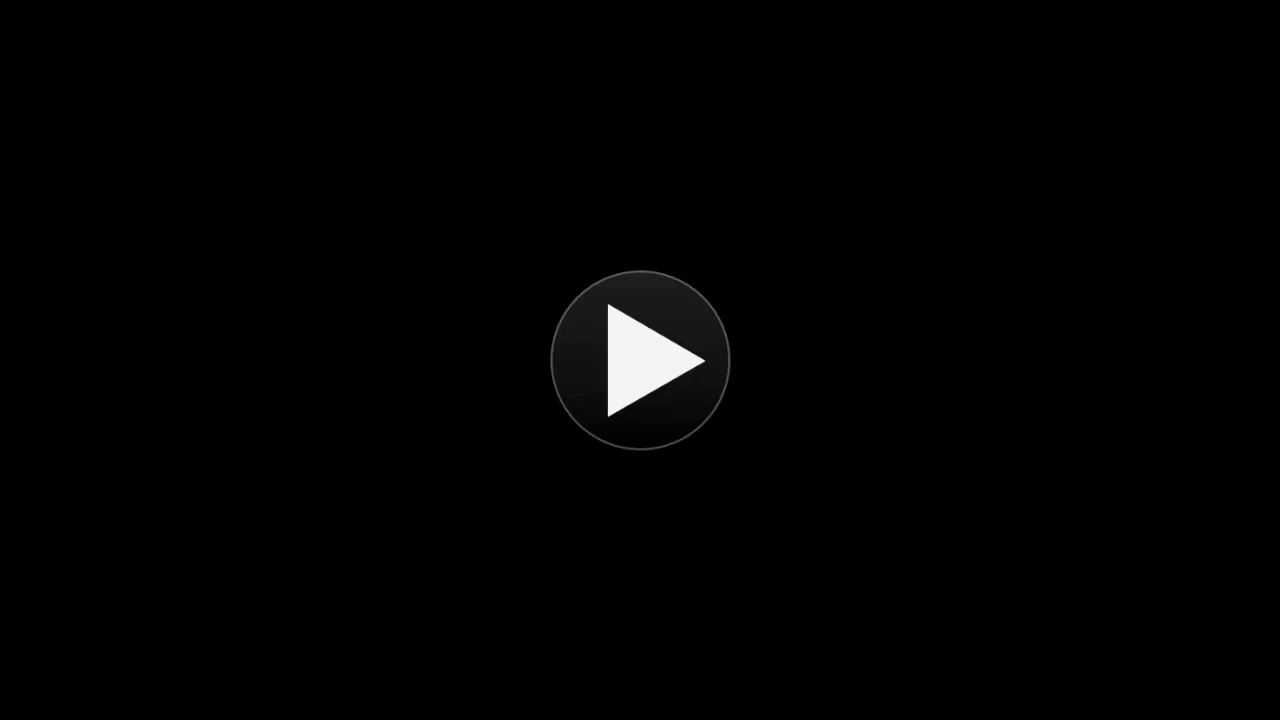
Switch to the client virtual machine in VMware, power it on and start the network service boot from Intel E1000e
left_click(637, 356)
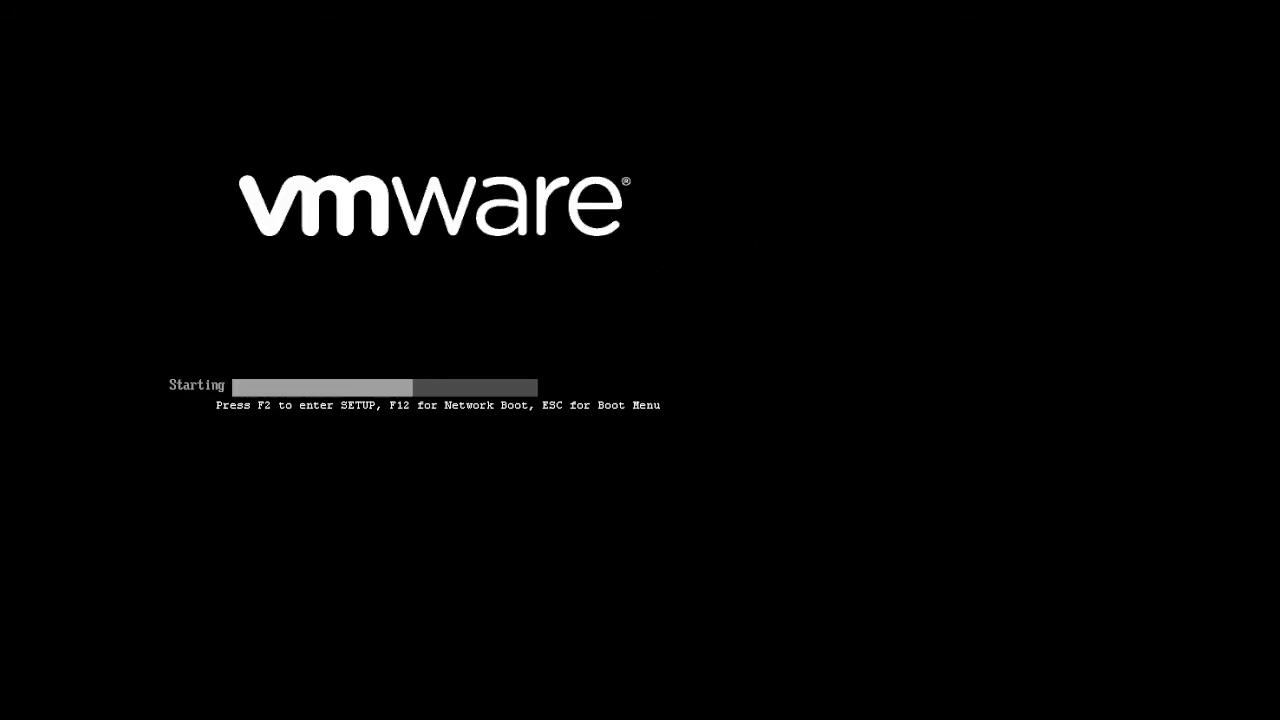
key("Escape")
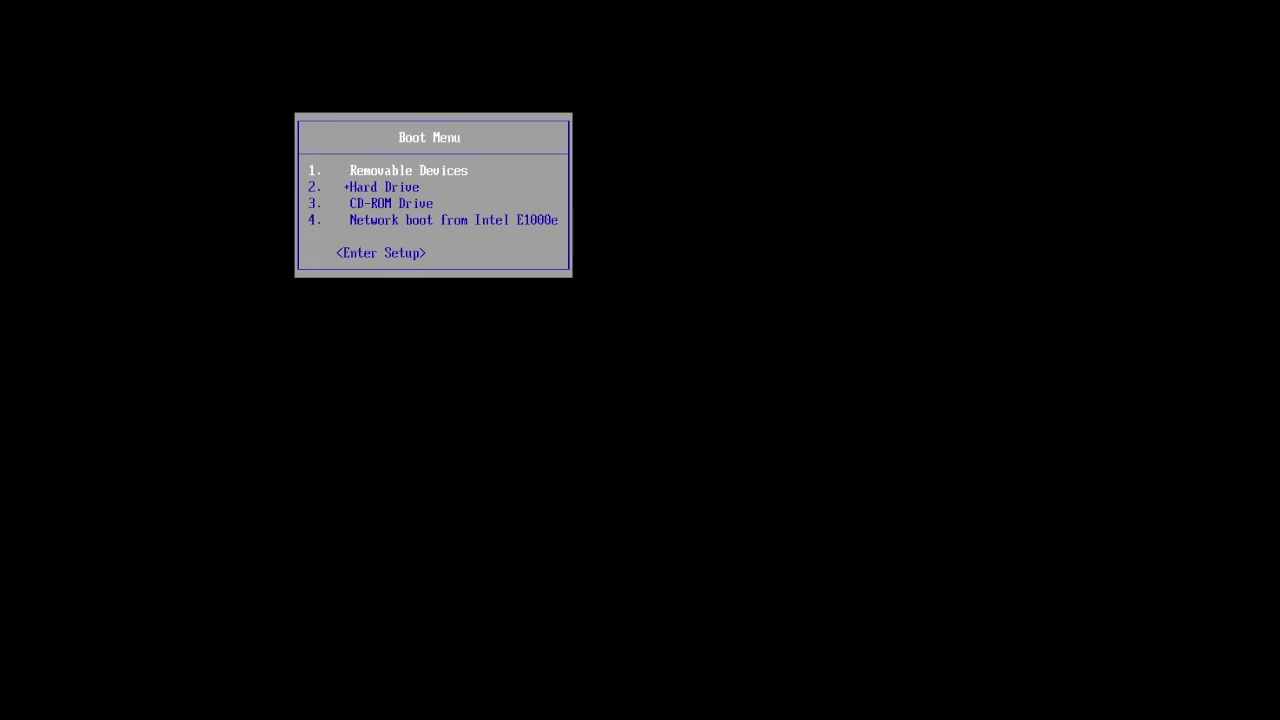
key("Down")
key("Down")
key("Down")
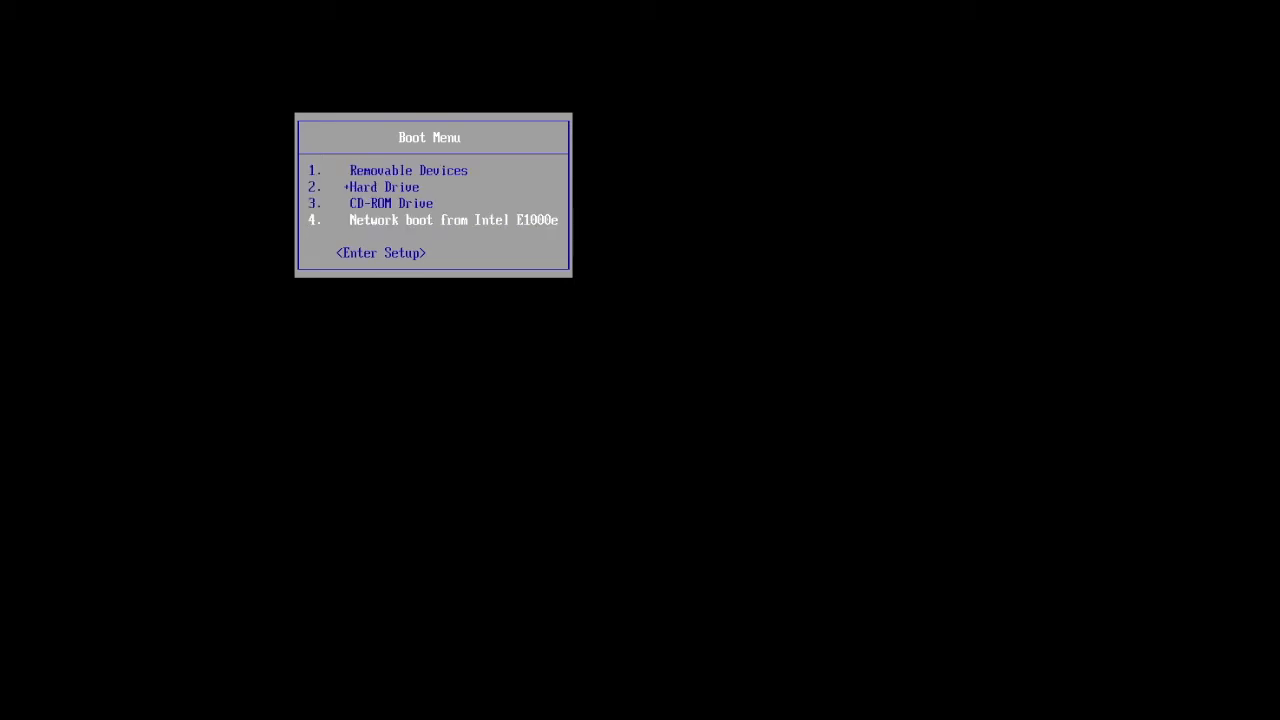
key("Return")
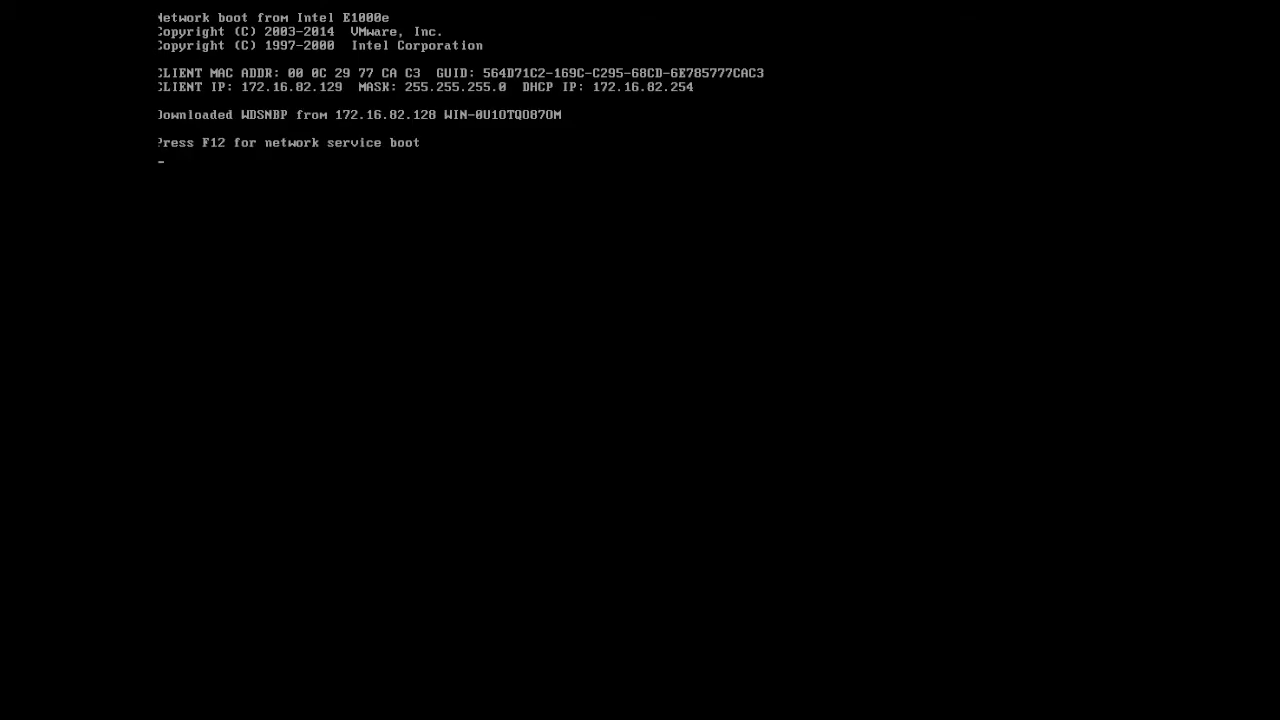
key("F12")
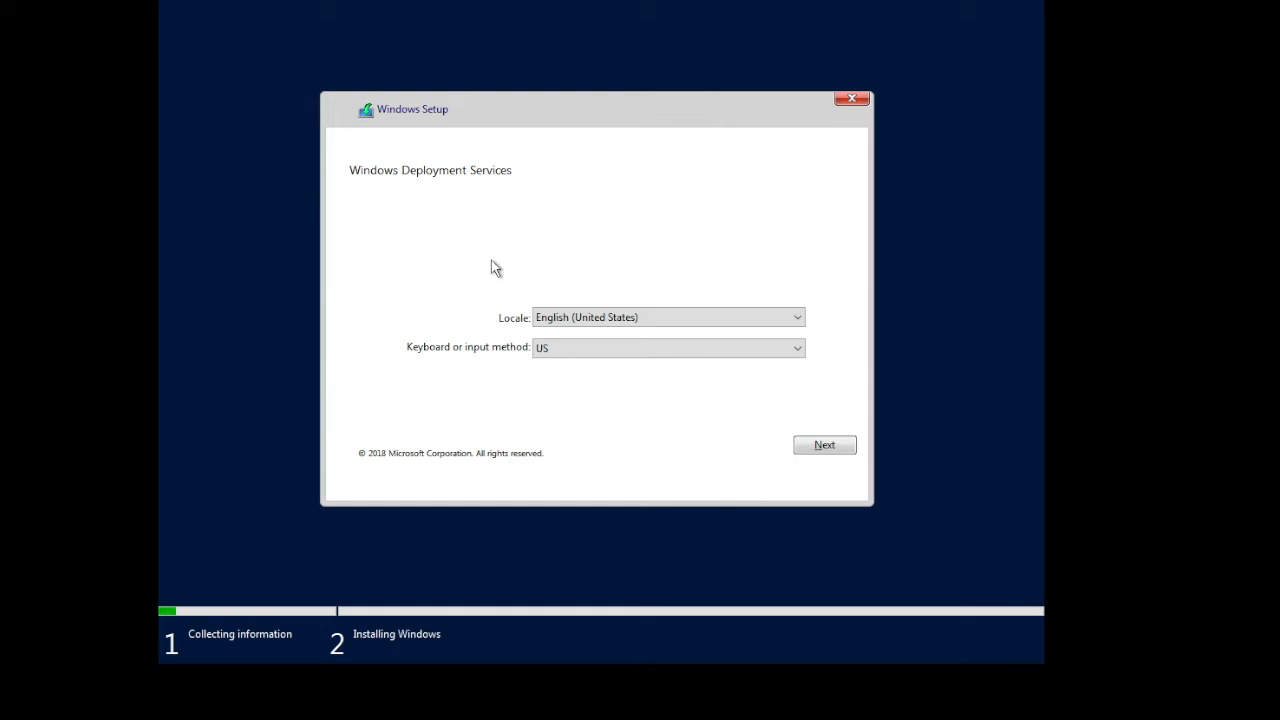
Browse the locale choices in Windows Setup and proceed with Windows Server 2019 Datacenter as the operating system to install
left_click(655, 320)
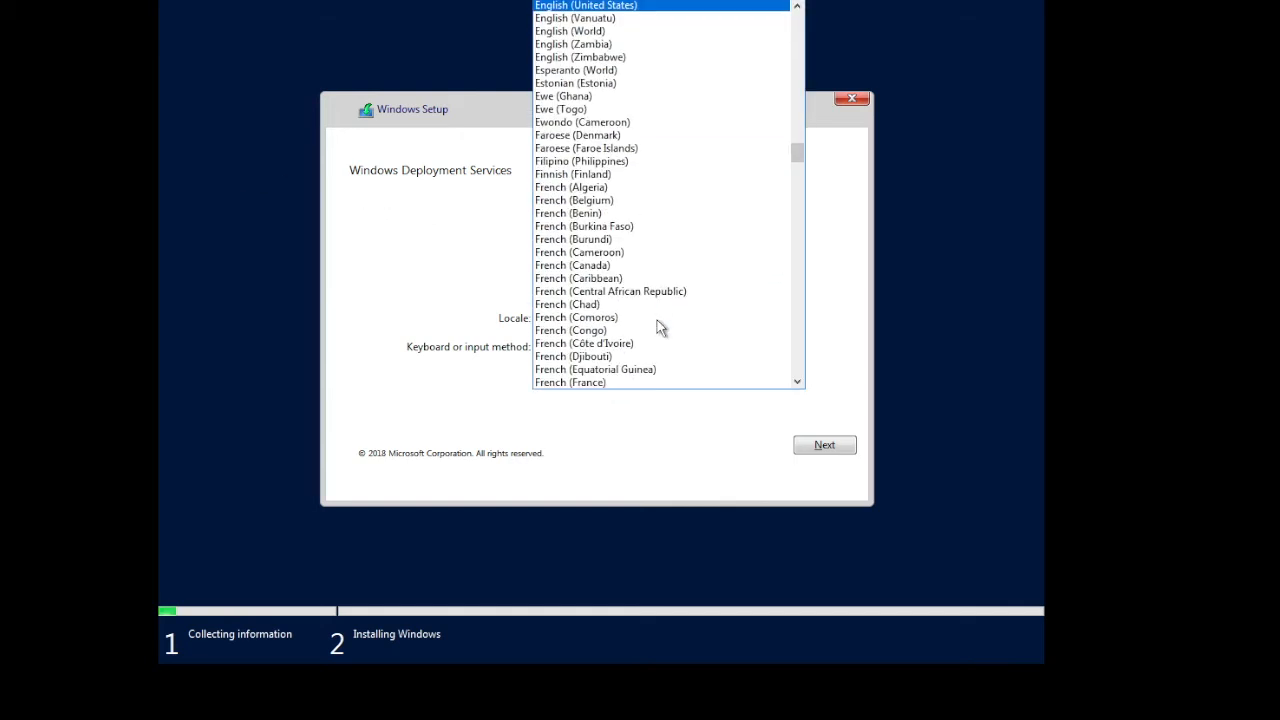
left_click(797, 6)
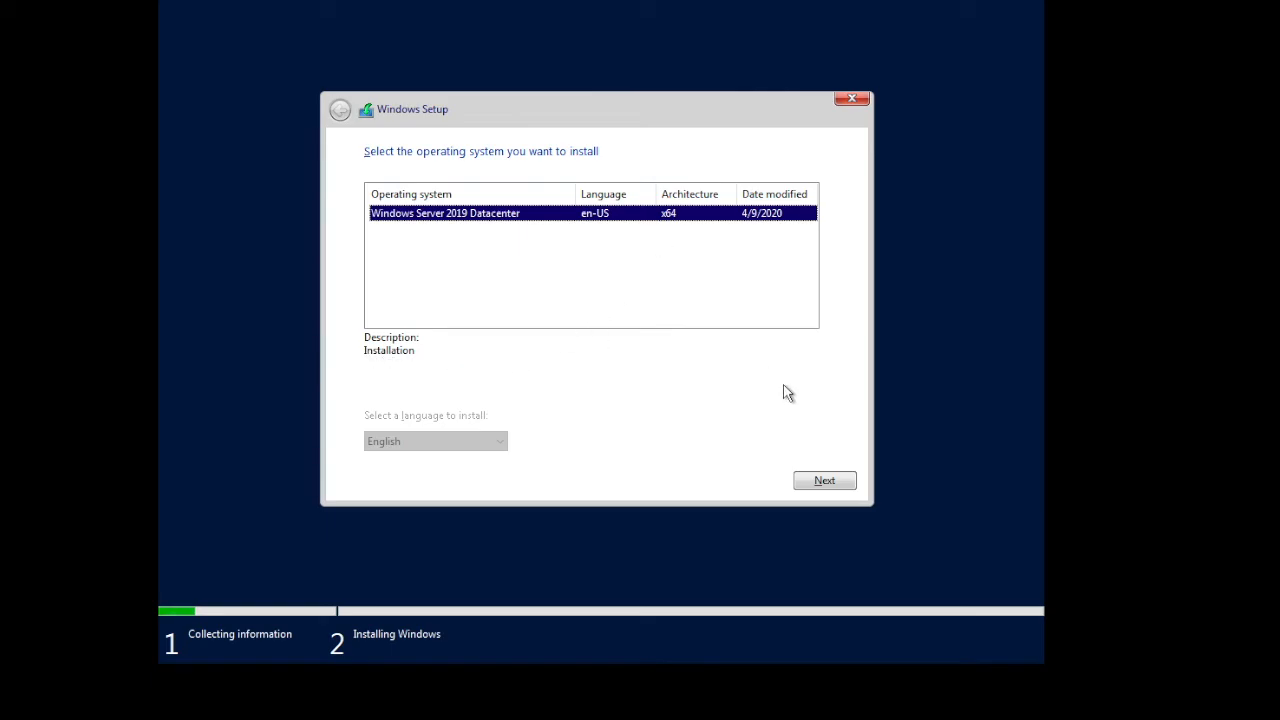
left_click(825, 482)
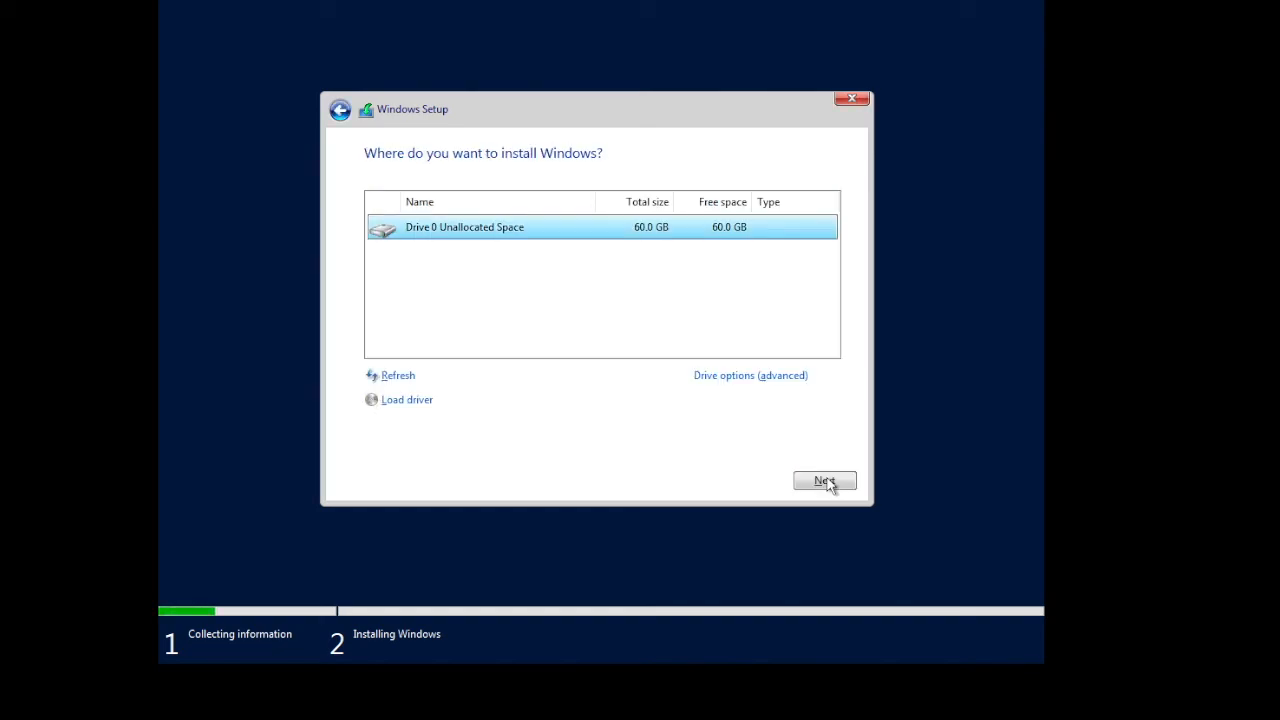
Create a new partition from Drive 0's unallocated space, allowing additional system partitions, and start installing Windows on Drive 0 Partition 2
left_click(754, 375)
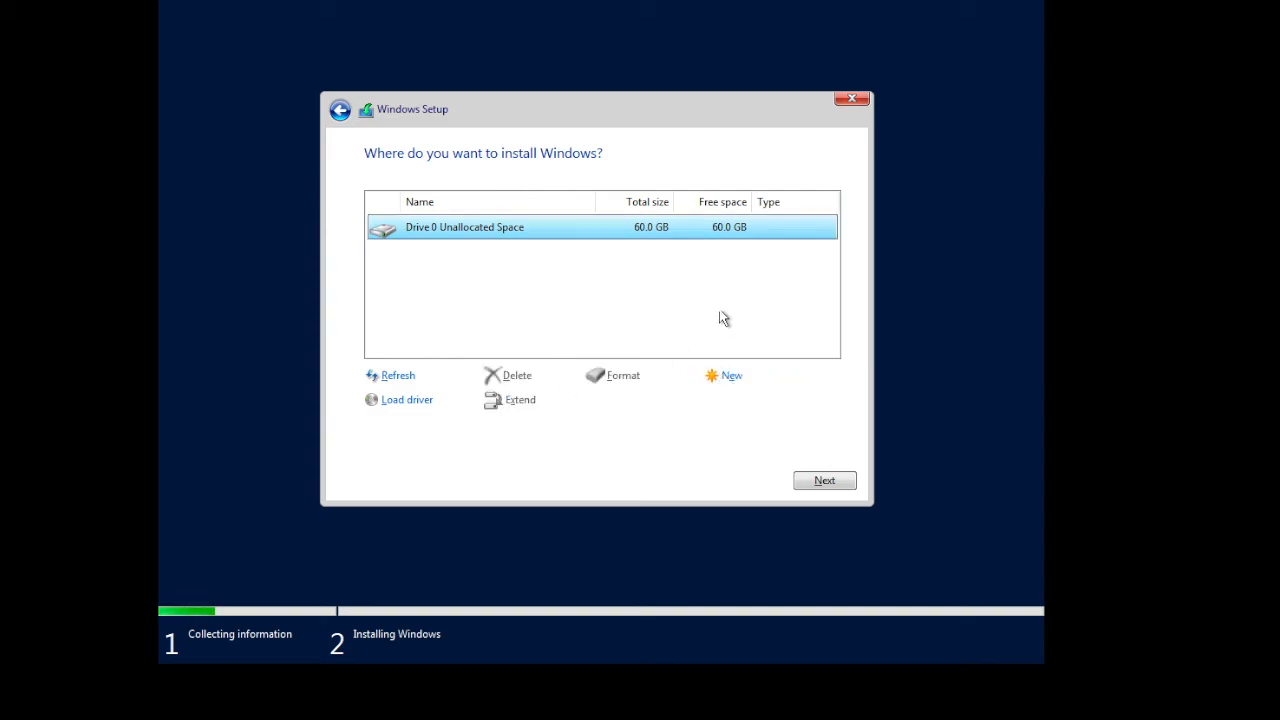
left_click(729, 377)
left_click(763, 403)
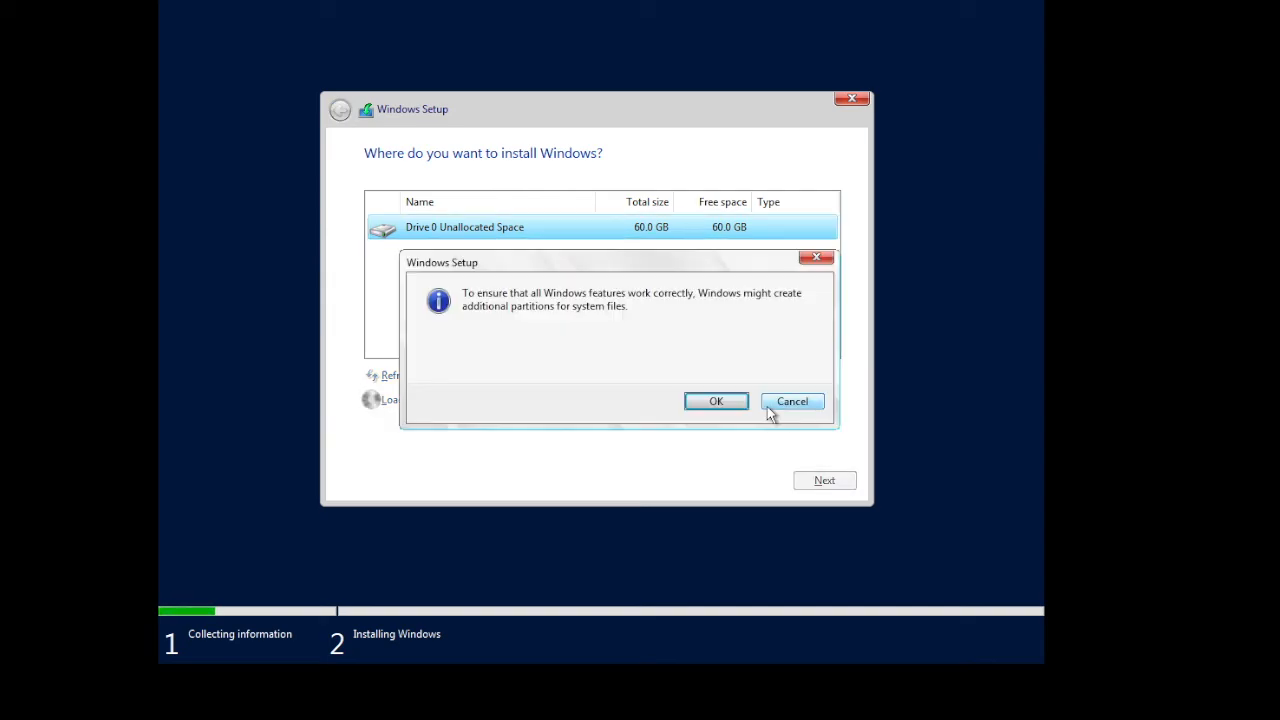
left_click(725, 401)
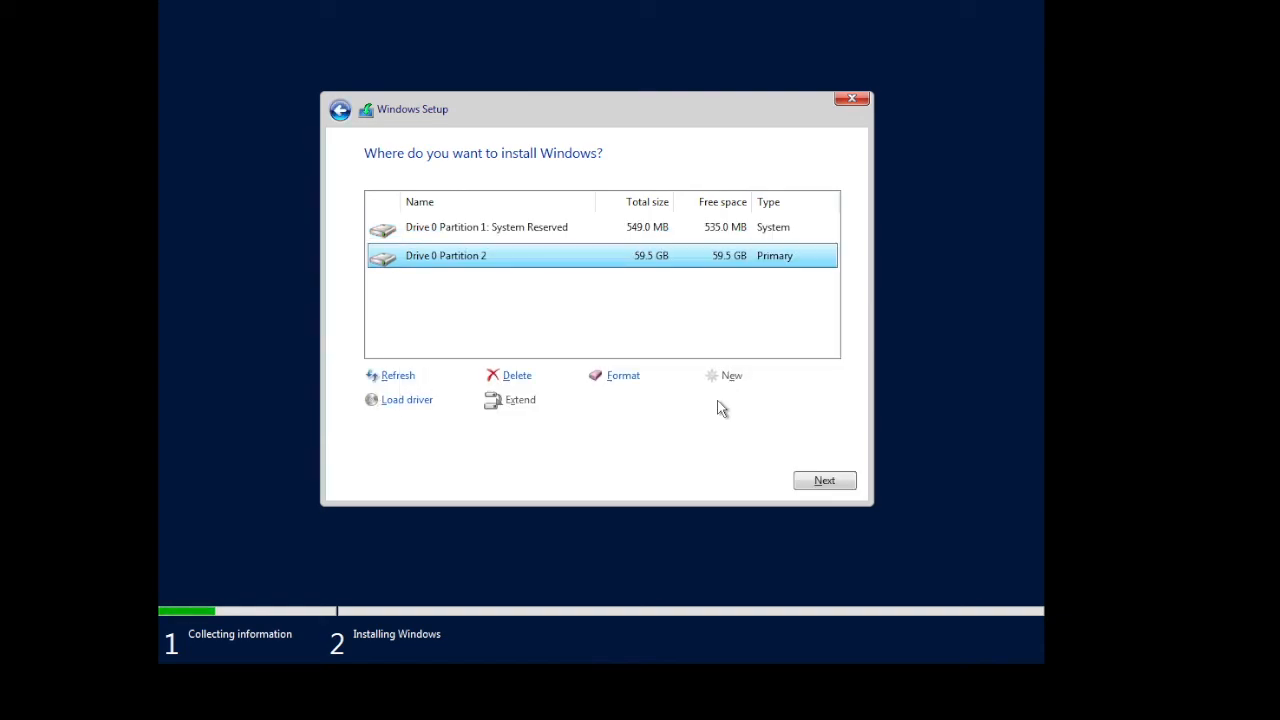
left_click(838, 484)
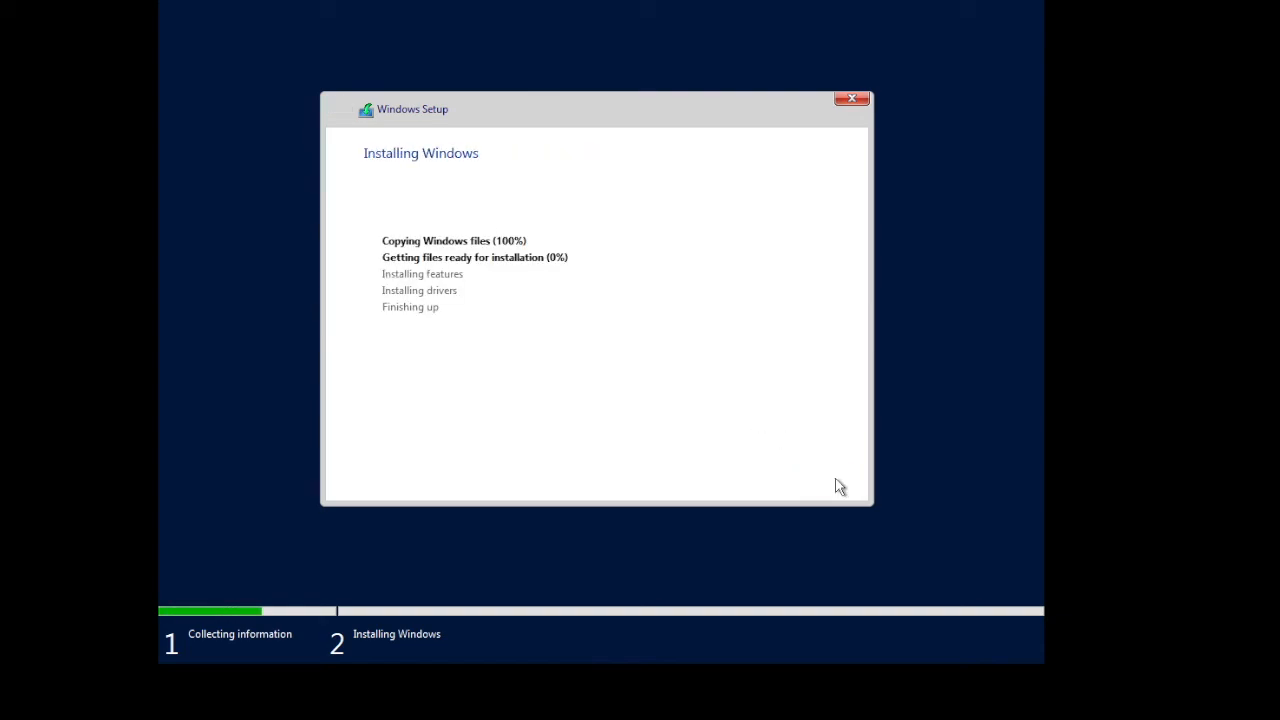